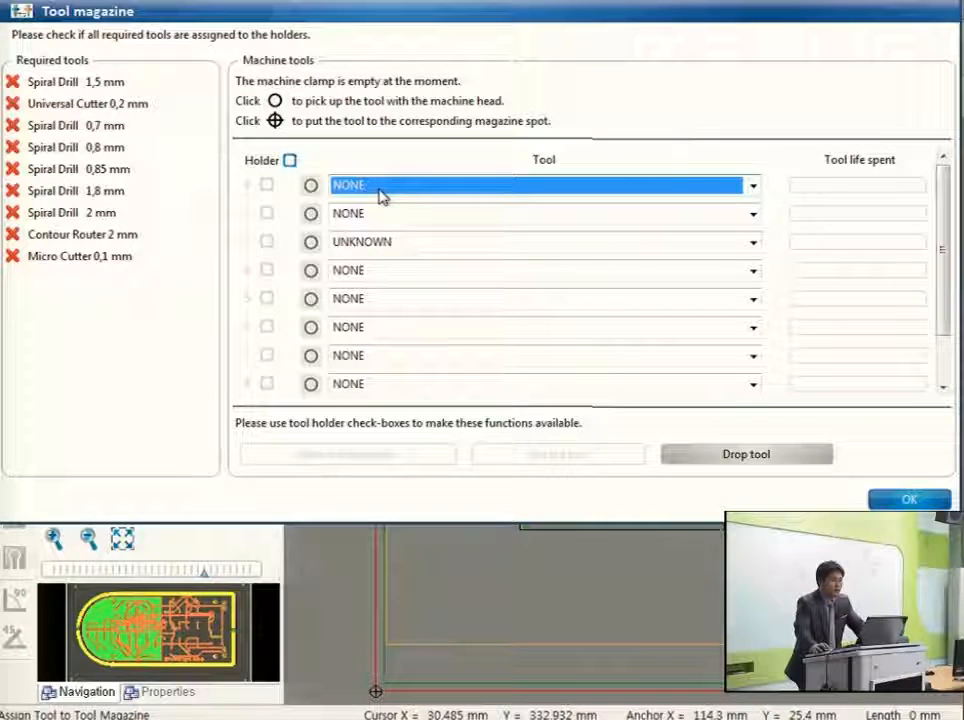
Assign Spiral Drill 1,5 mm to holder 1 and Universal Cutter 0,2 mm to holder 2.
click(380, 196)
scroll(400, 260, up, 3)
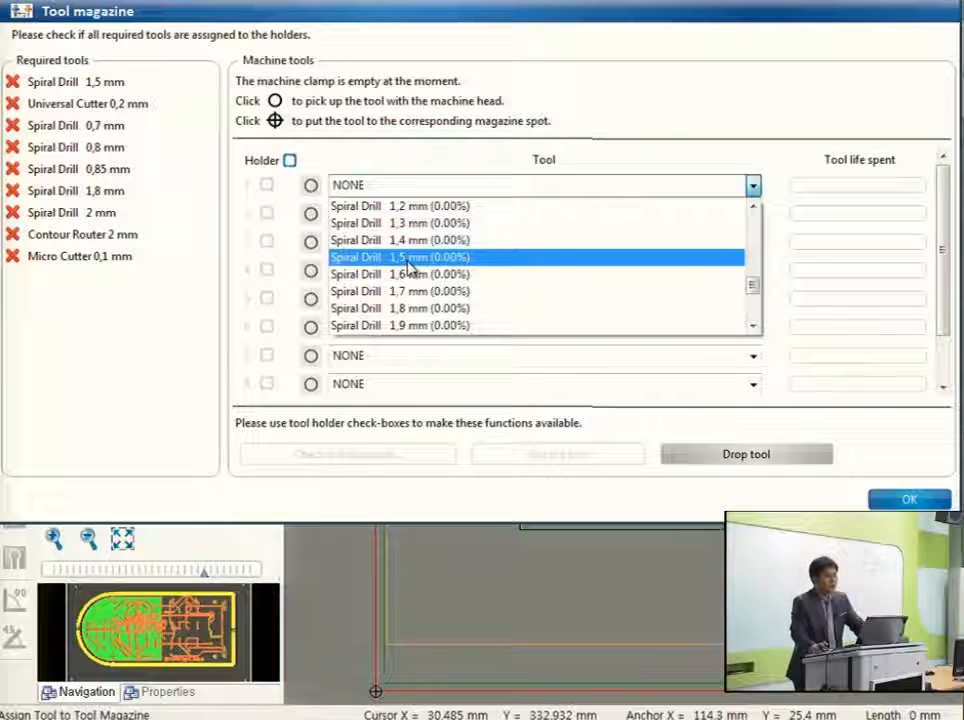
click(410, 262)
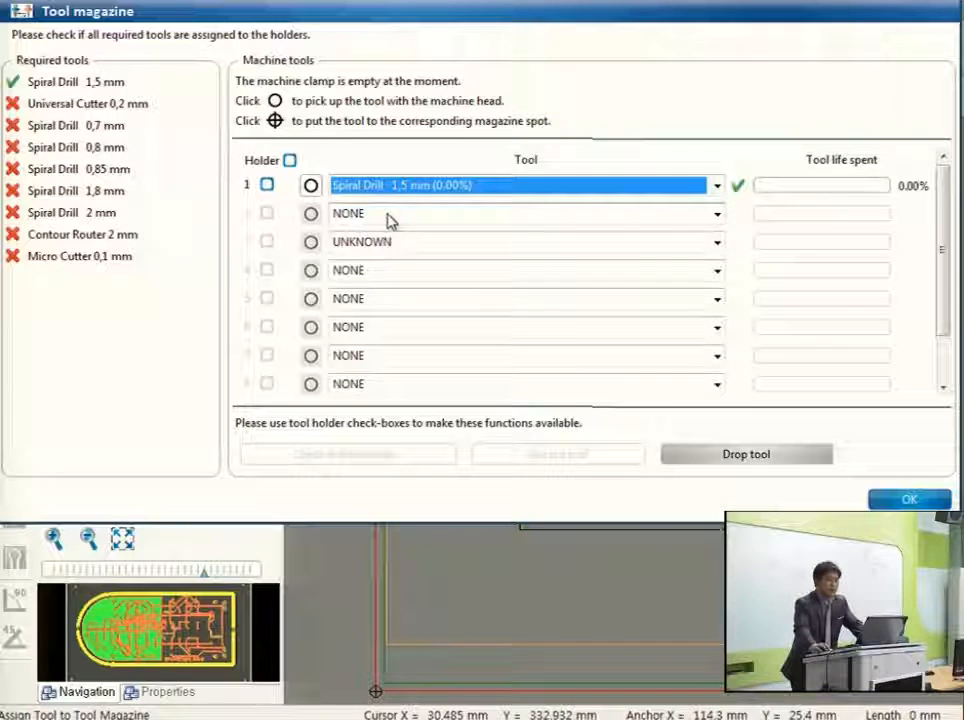
click(392, 216)
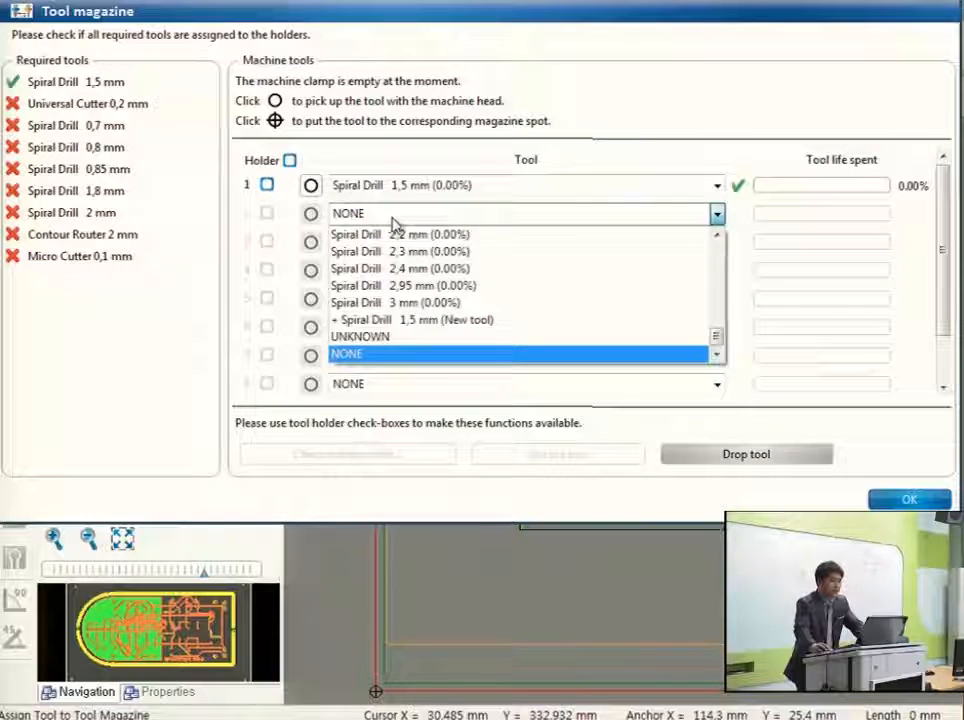
scroll(441, 286, up, 5)
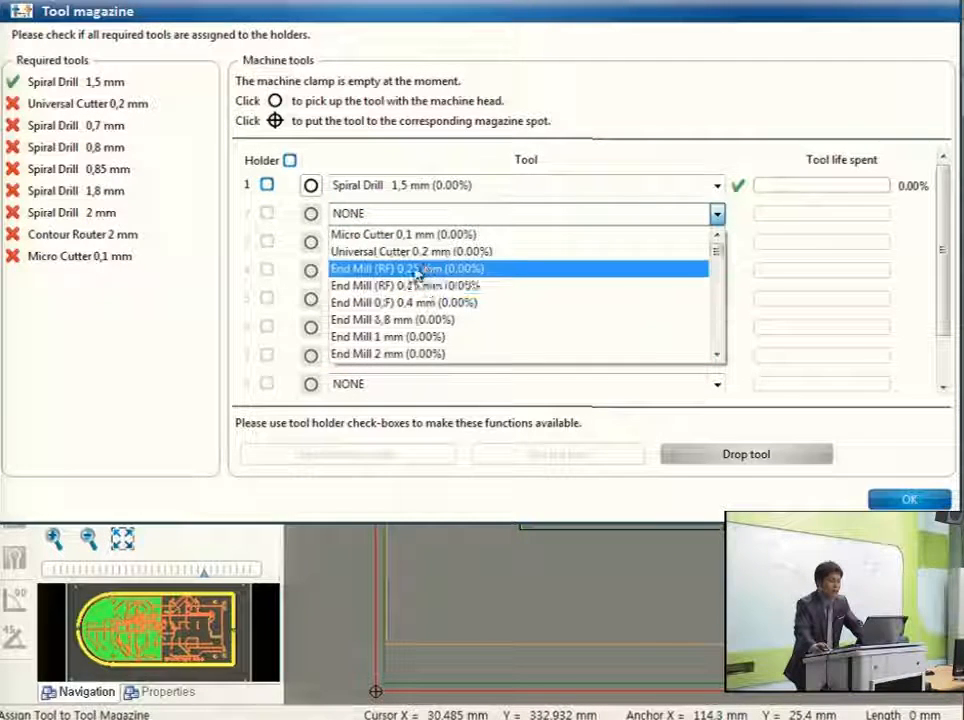
click(417, 260)
Assign Spiral Drill 0,7 mm to holder 3 in the tool magazine.
click(401, 244)
scroll(418, 318, up, 5)
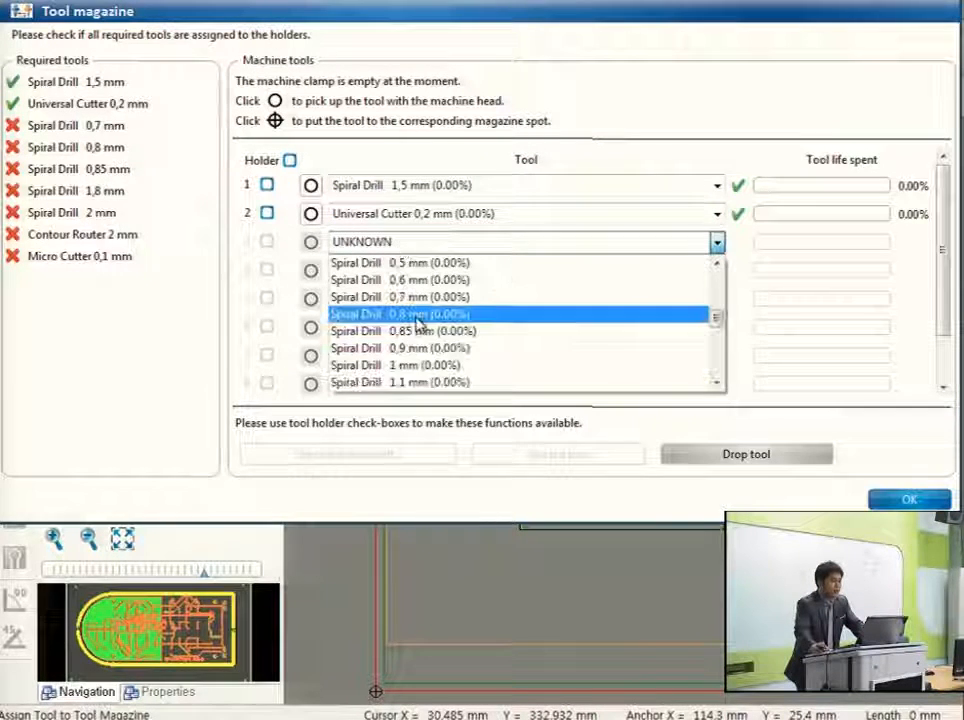
scroll(430, 324, up, 3)
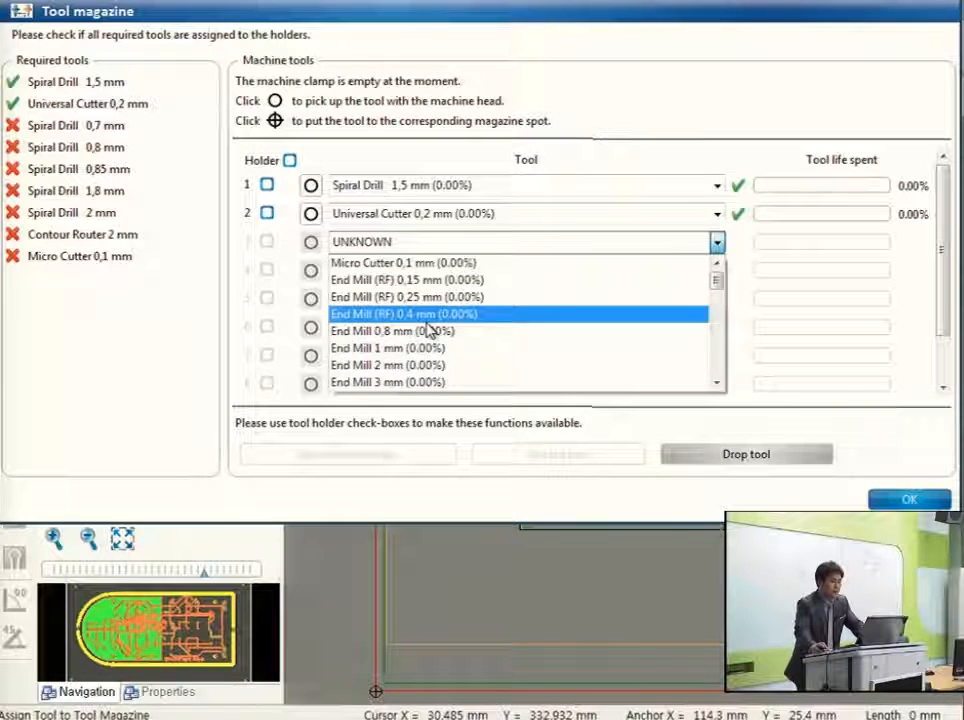
scroll(425, 345, down, 6)
scroll(420, 320, up, 3)
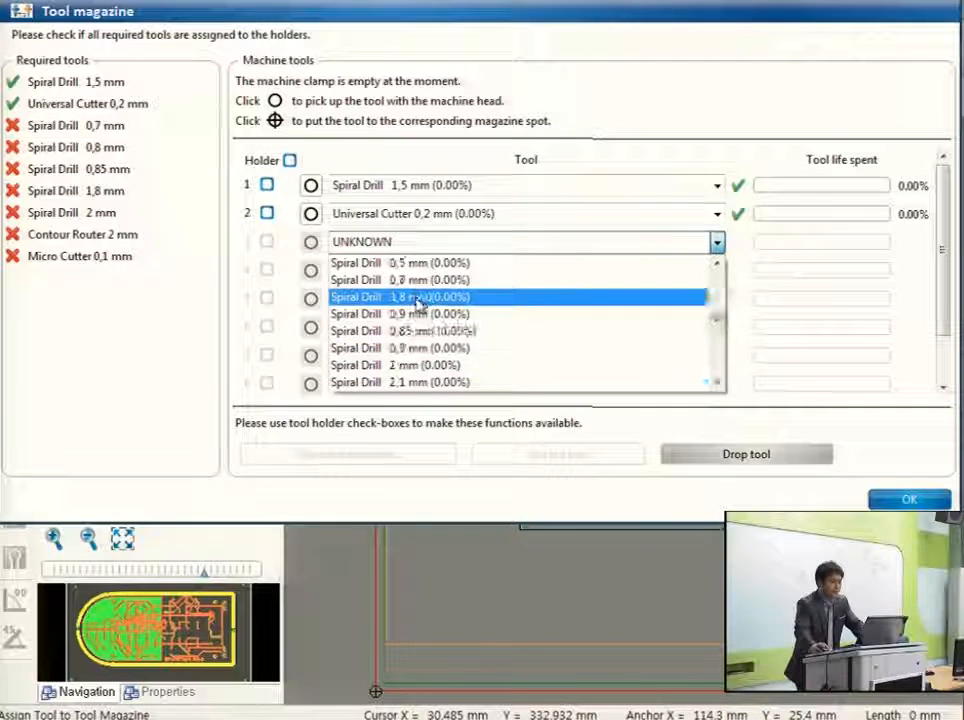
click(420, 300)
Assign Spiral Drill 0,8 mm to holder 4 in the tool magazine.
click(420, 276)
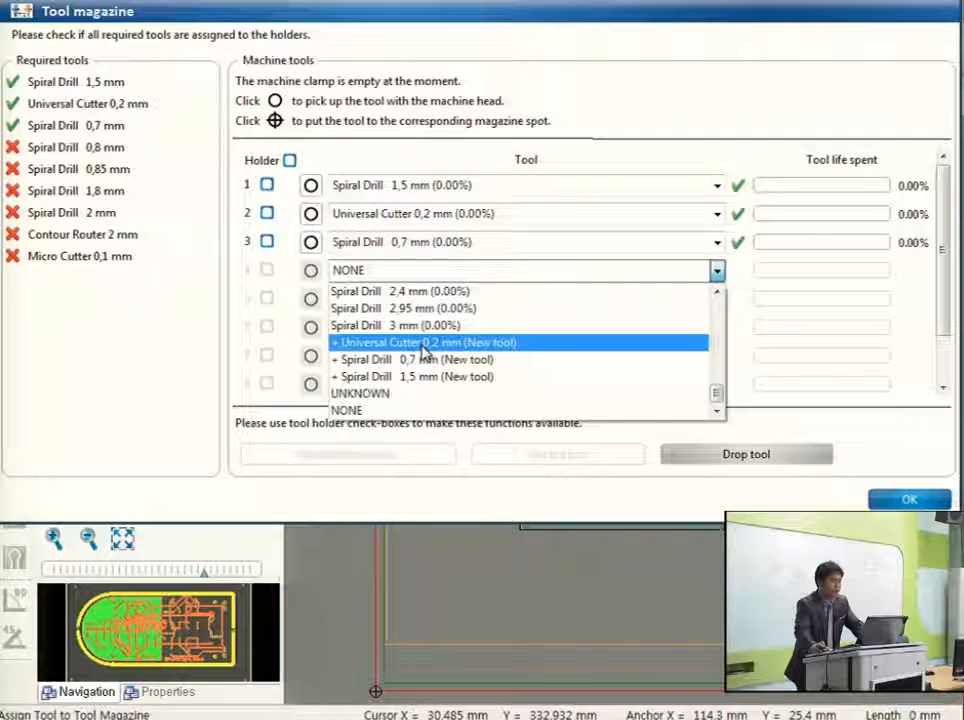
scroll(428, 354, up, 10)
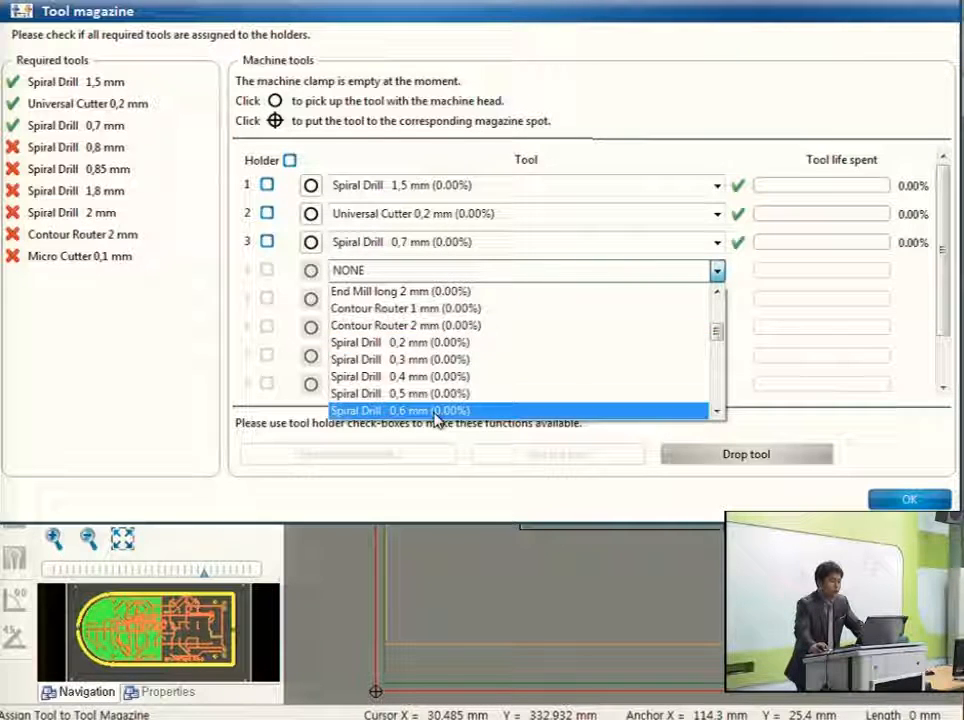
scroll(426, 395, down, 1)
click(420, 359)
Assign Spiral Drill 0,85 mm to holder 5 in the tool magazine.
click(402, 300)
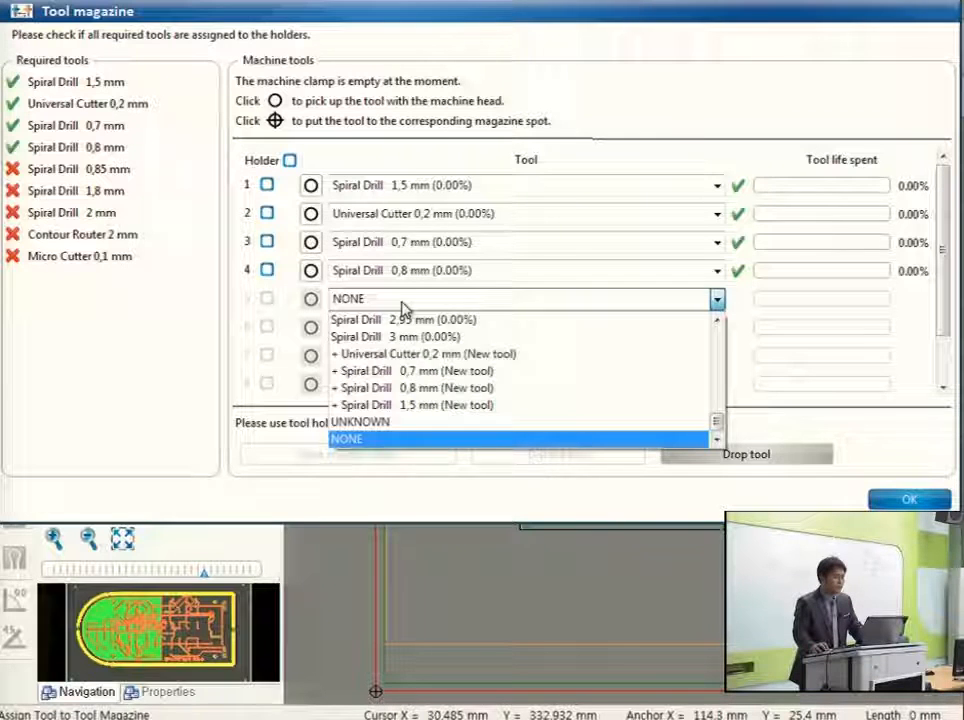
click(401, 301)
click(401, 301)
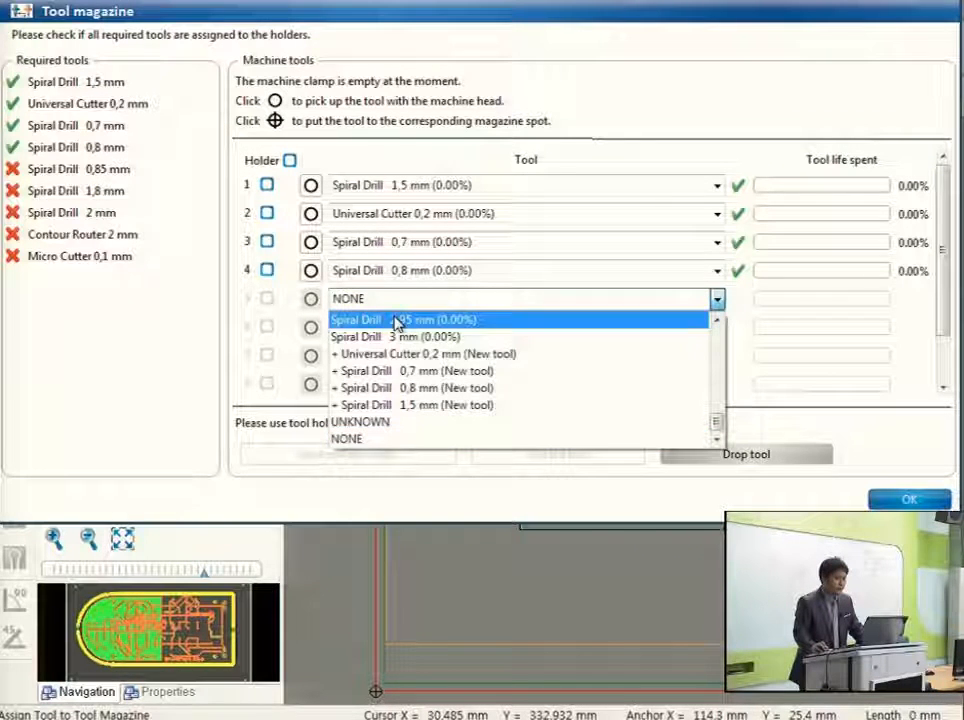
scroll(405, 368, up, 4)
scroll(413, 405, up, 3)
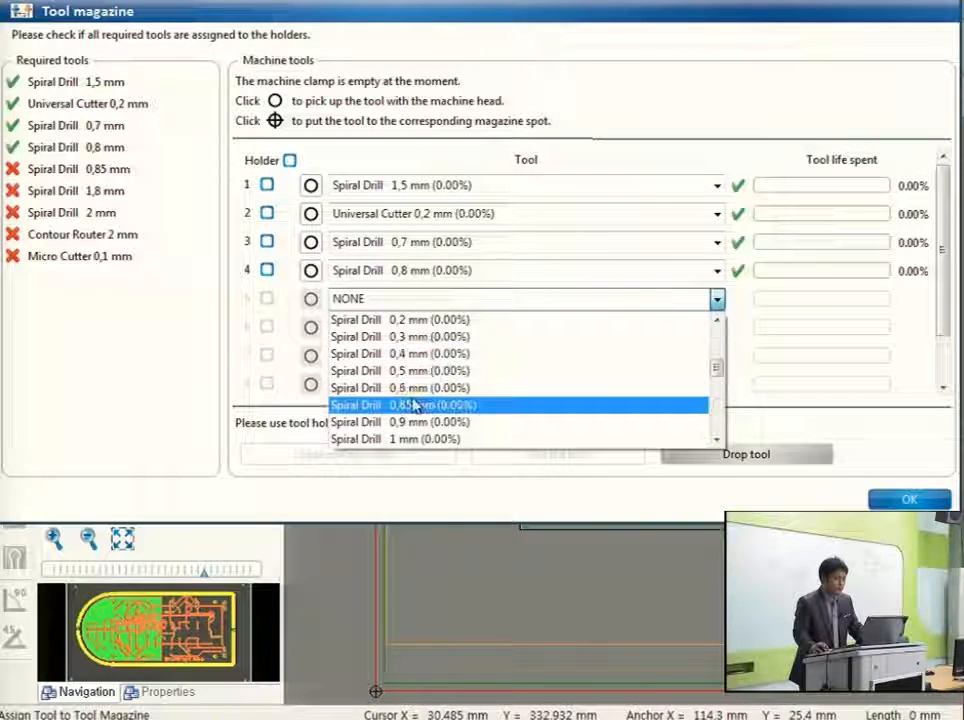
click(415, 405)
Assign Spiral Drill 1,8 mm to holder 6 and Spiral Drill 2 mm to holder 7.
click(409, 327)
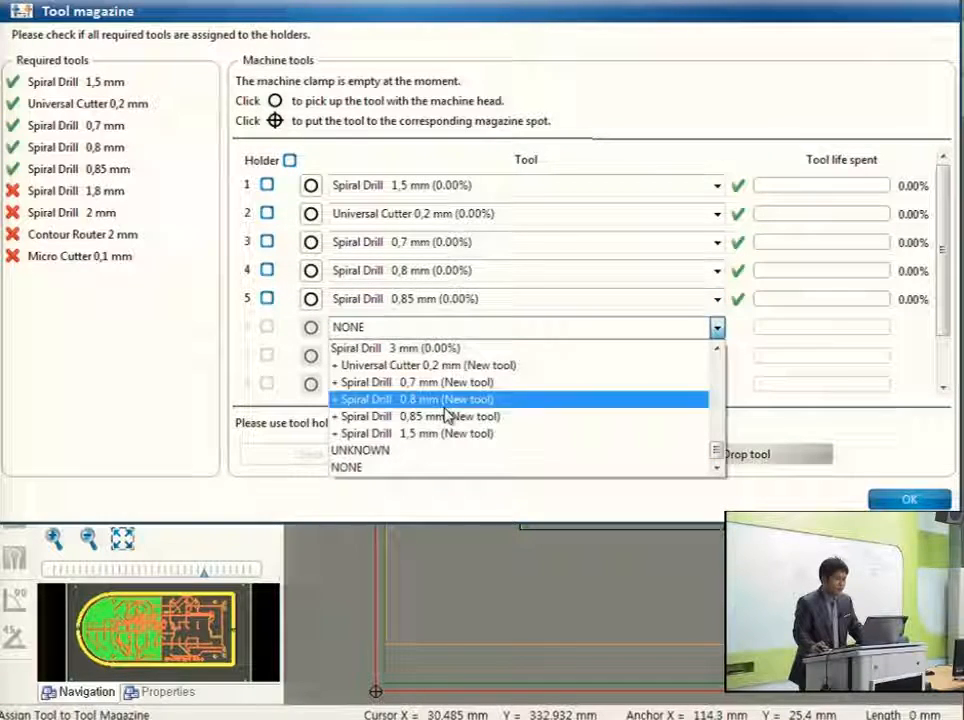
scroll(446, 407, up, 5)
click(447, 468)
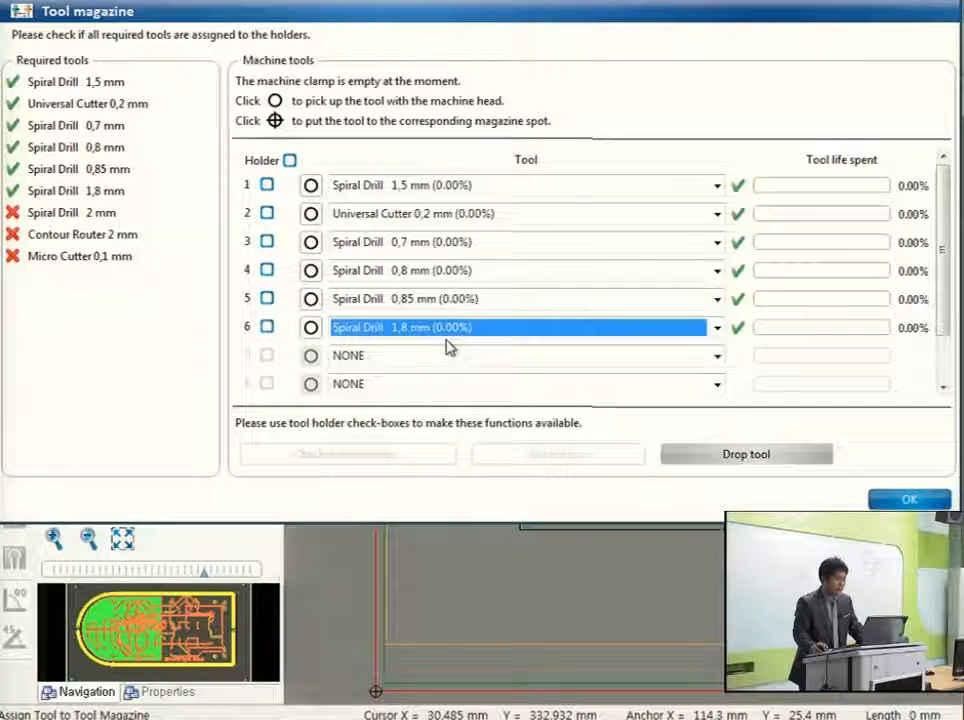
click(443, 356)
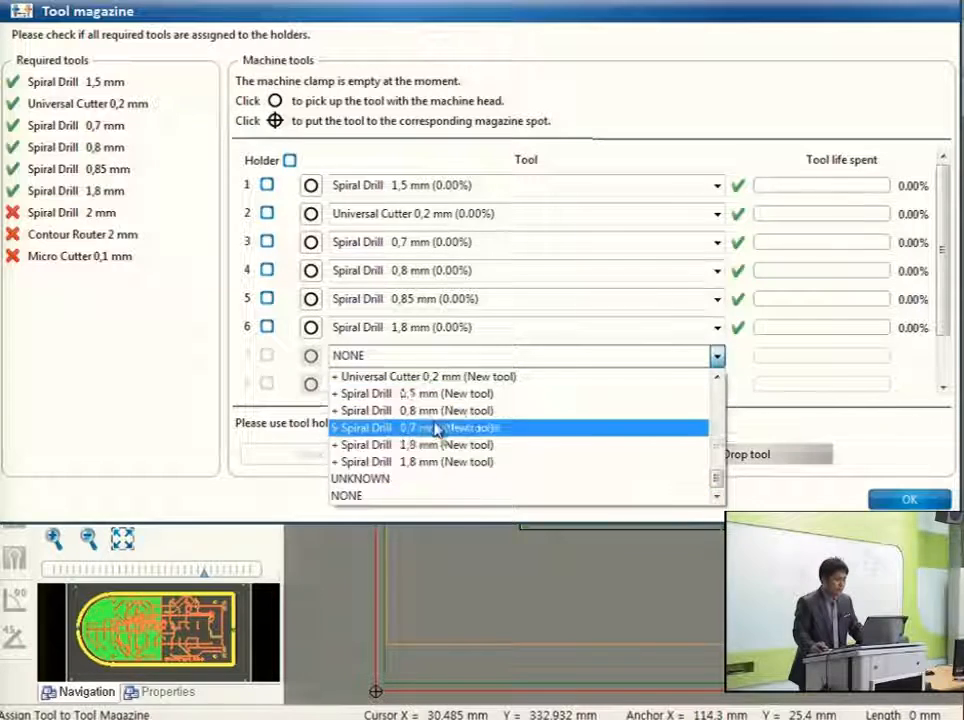
scroll(437, 430, up, 5)
click(430, 460)
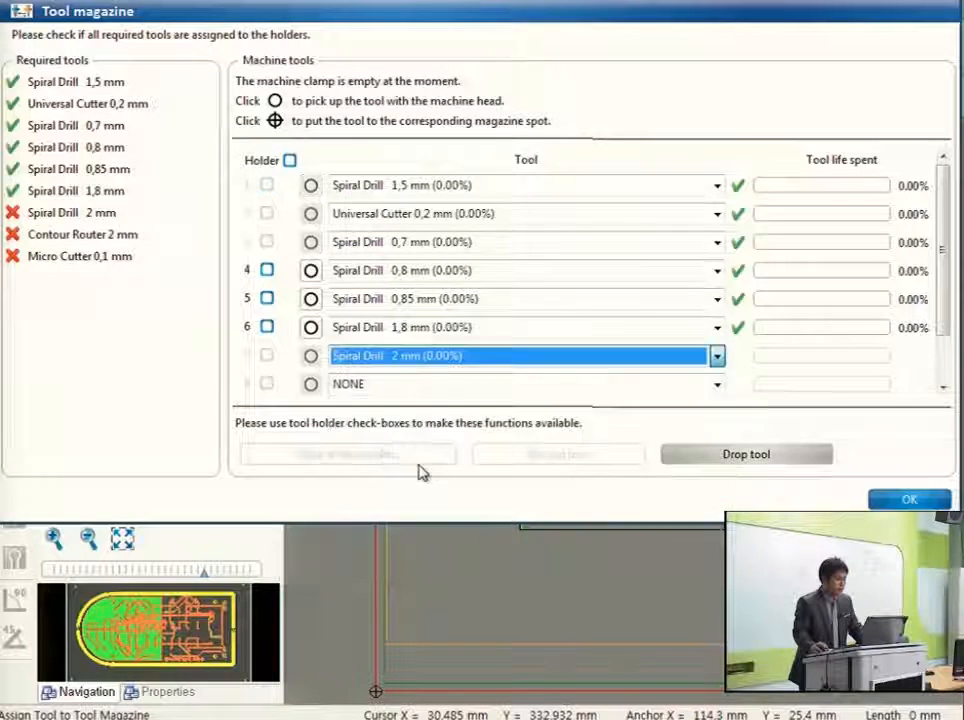
Assign Contour Router 2 mm to holder 8 in the tool magazine.
click(419, 385)
scroll(441, 455, up, 5)
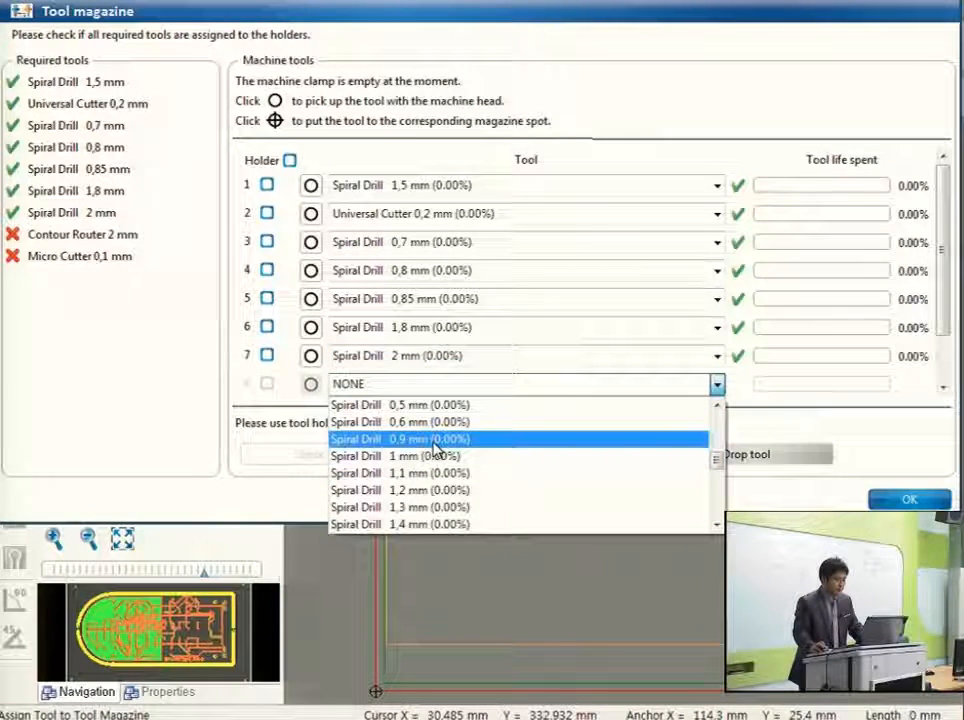
scroll(434, 452, up, 3)
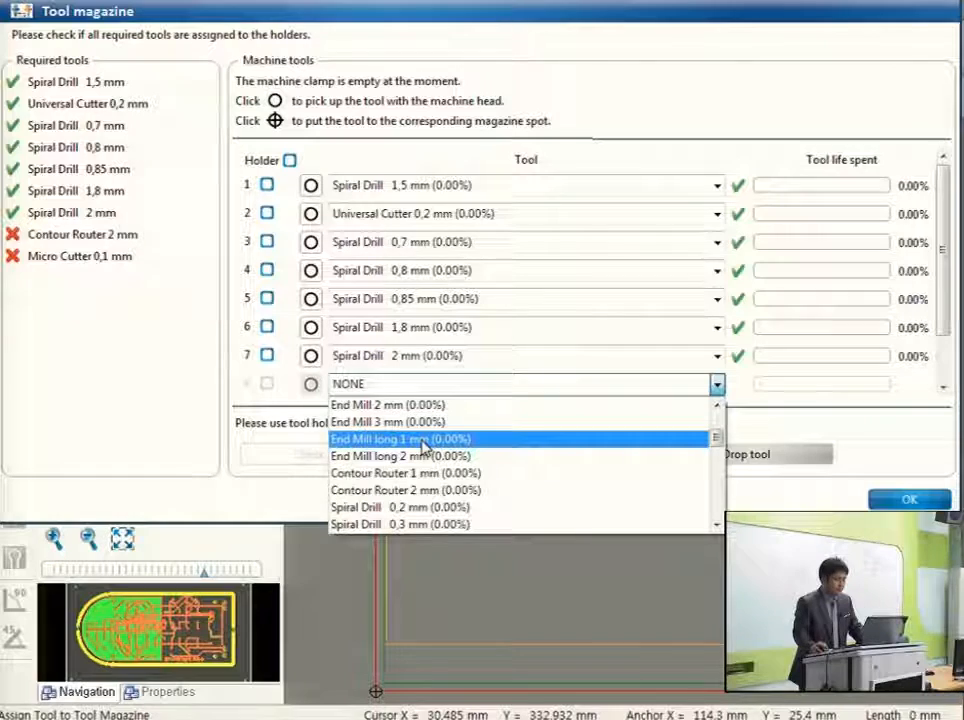
click(407, 491)
Assign Micro Cutter 0,1 mm to holder 9 in the tool magazine.
click(943, 389)
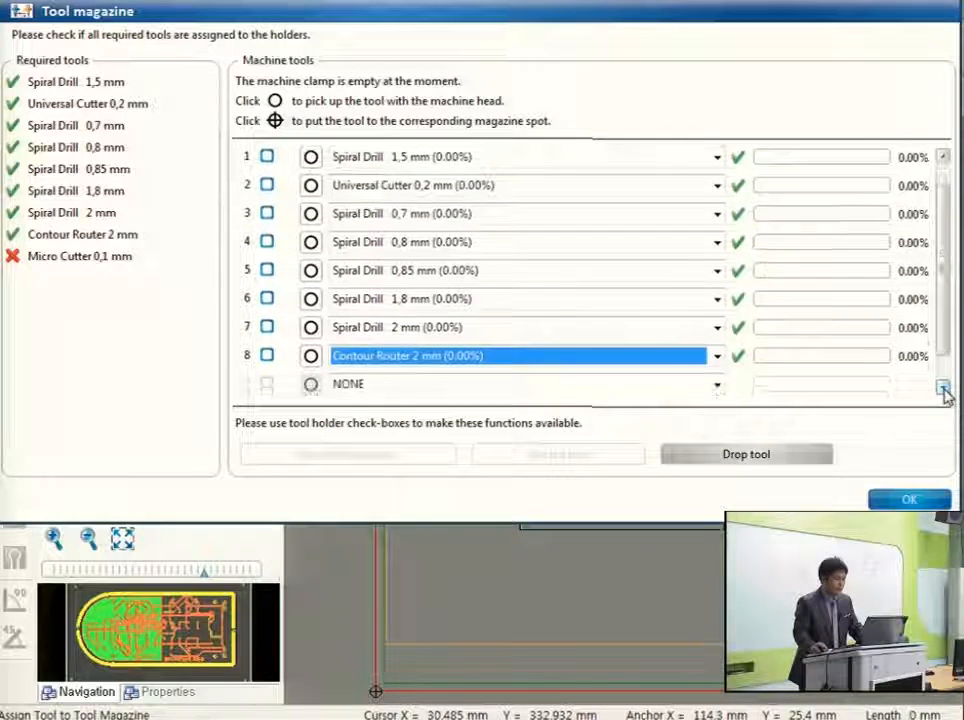
click(436, 382)
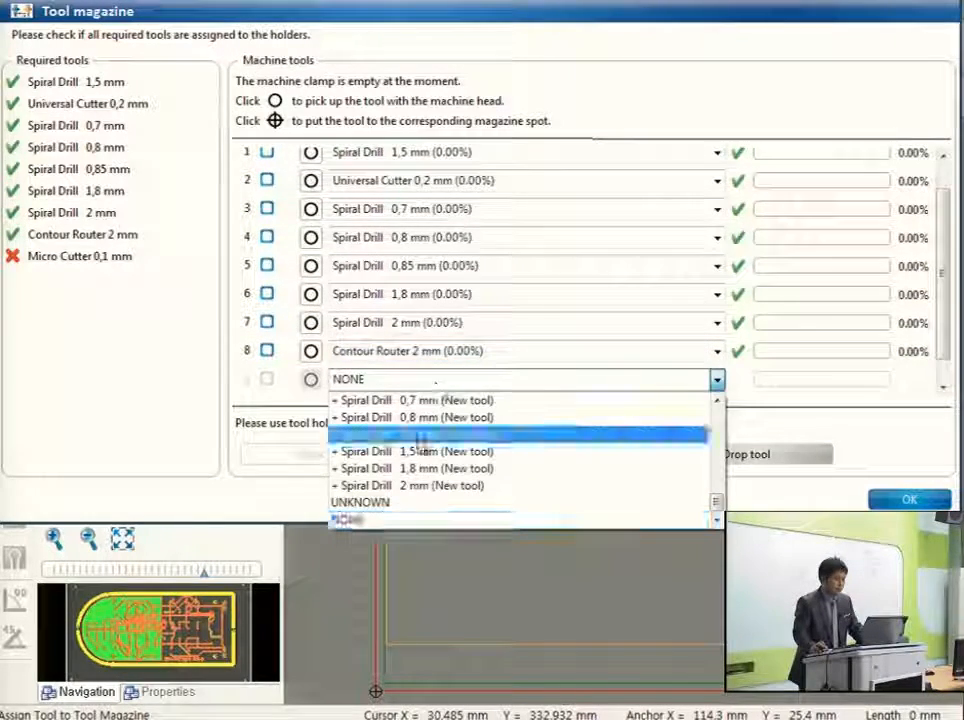
scroll(420, 440, up, 10)
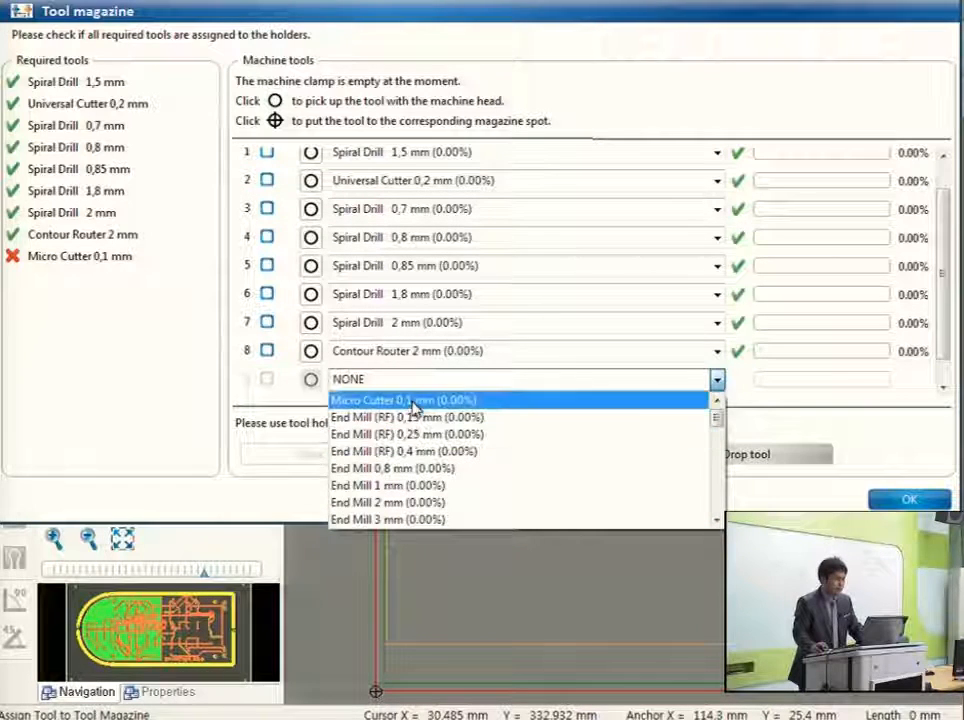
click(414, 401)
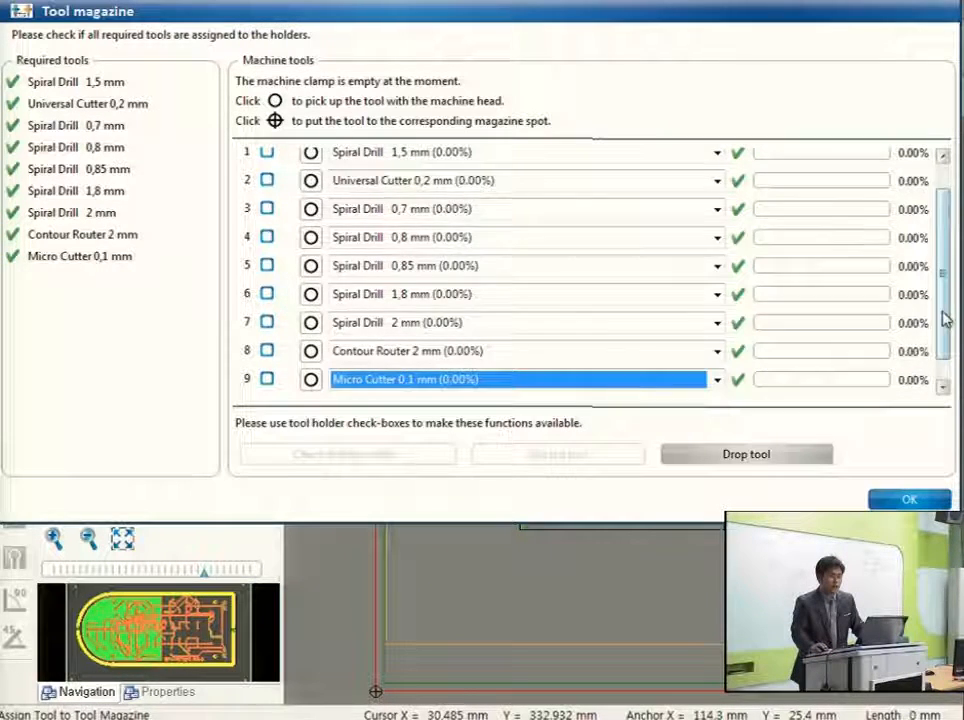
Confirm the tool magazine assignments and start the Board Production Wizard from its Mount material page.
scroll(940, 316, up, 2)
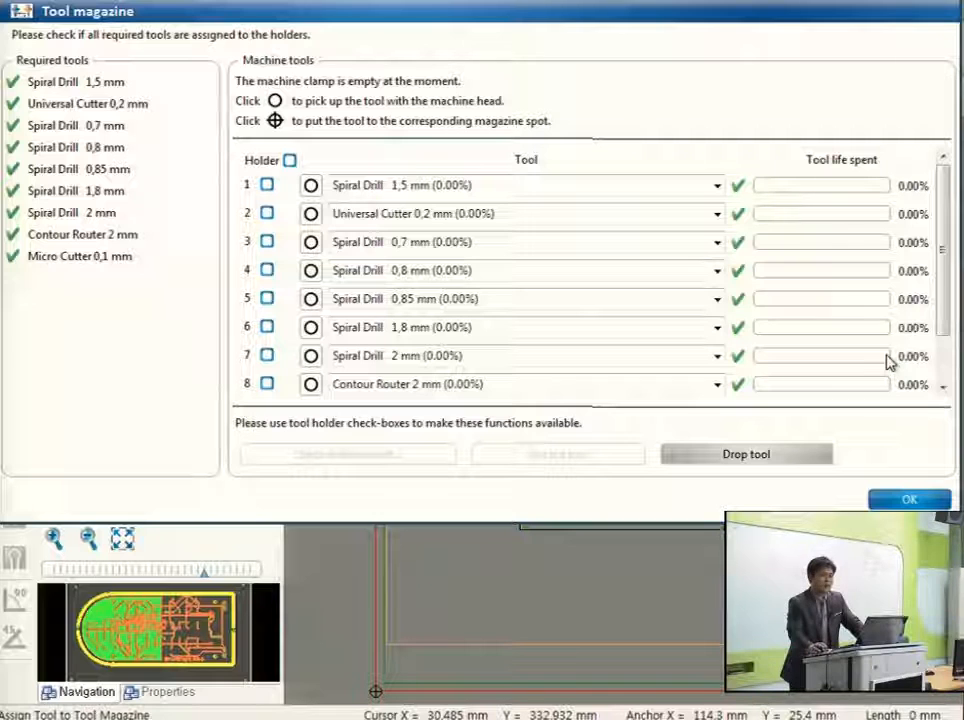
click(909, 500)
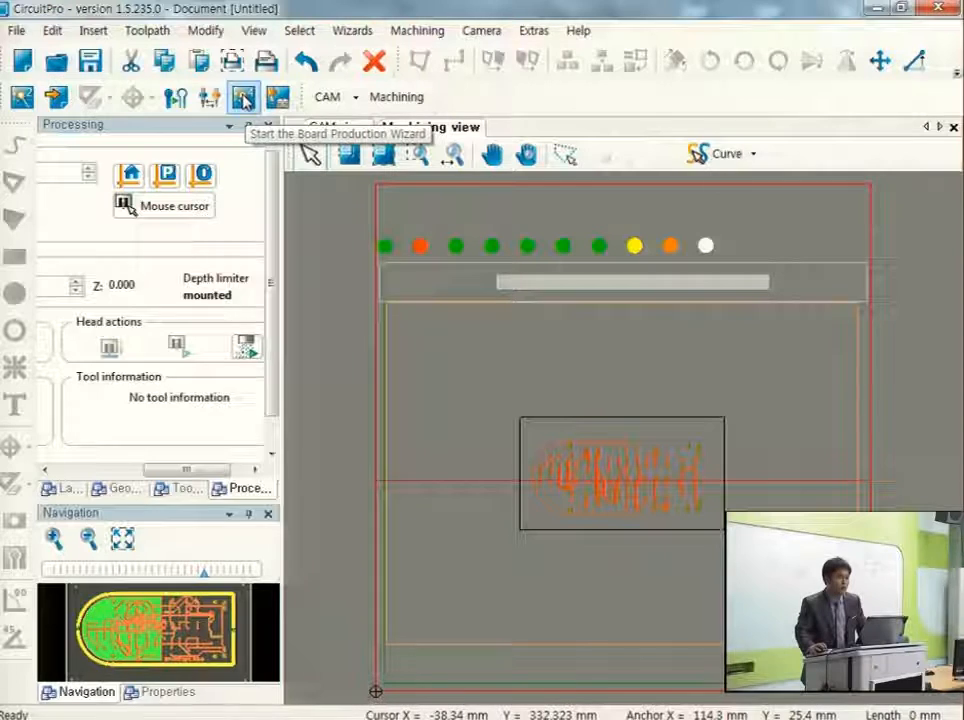
click(244, 97)
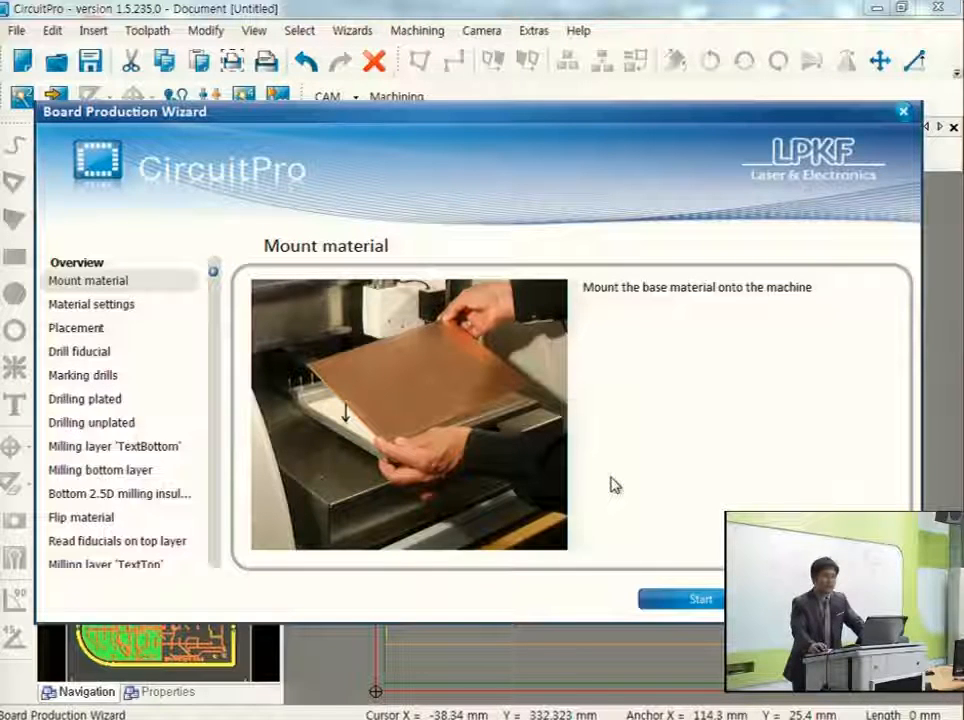
click(702, 600)
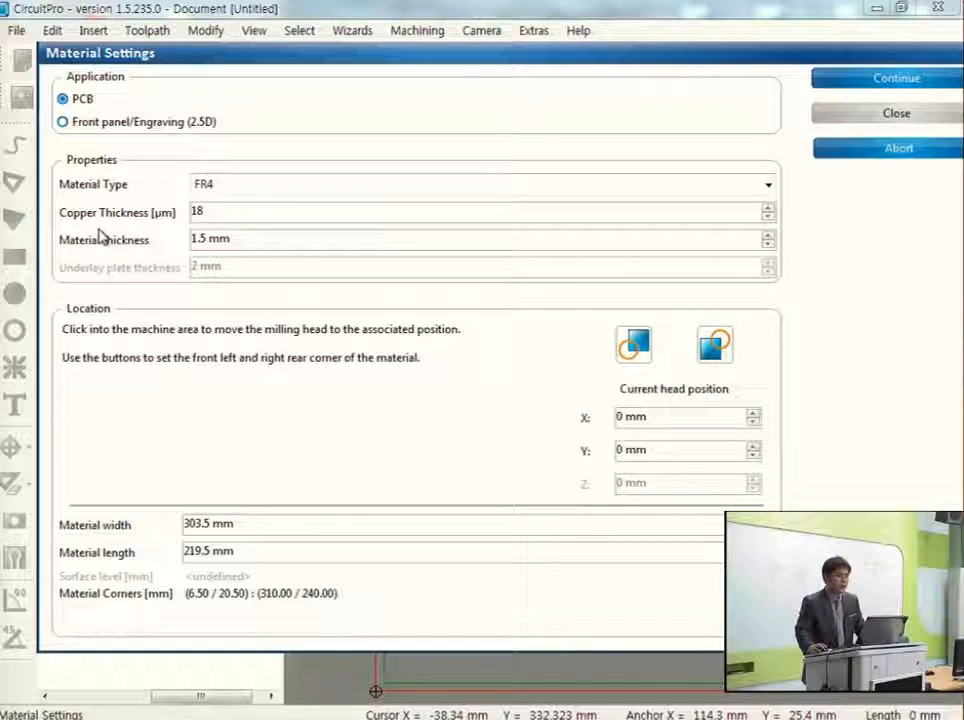
Set the copper thickness to 38 µm and the material thickness to 1.55 mm.
double_click(198, 211)
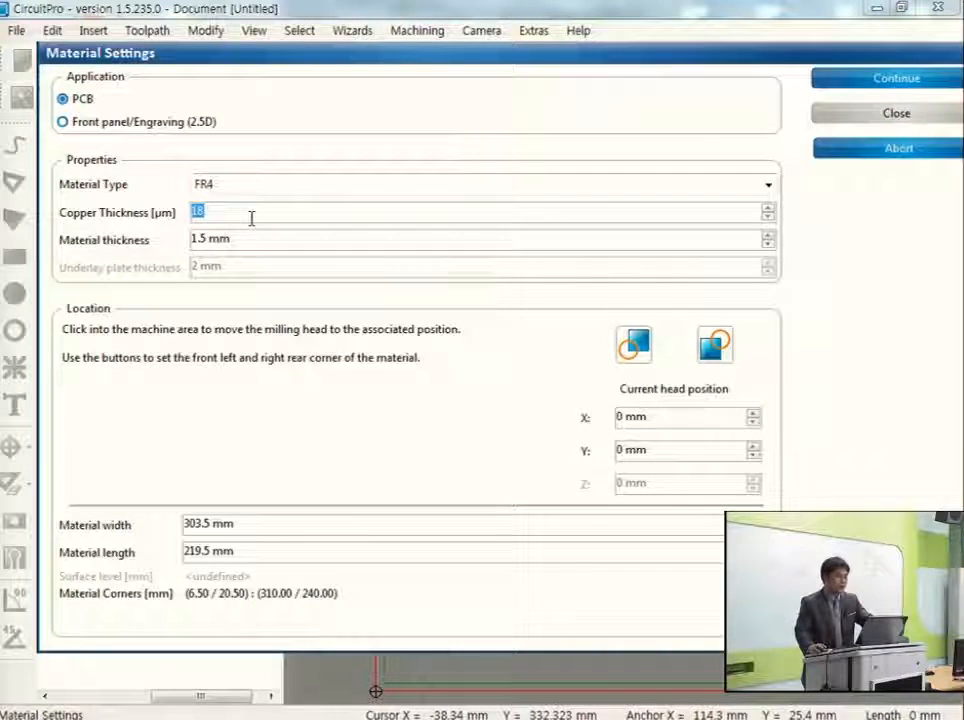
text(3)
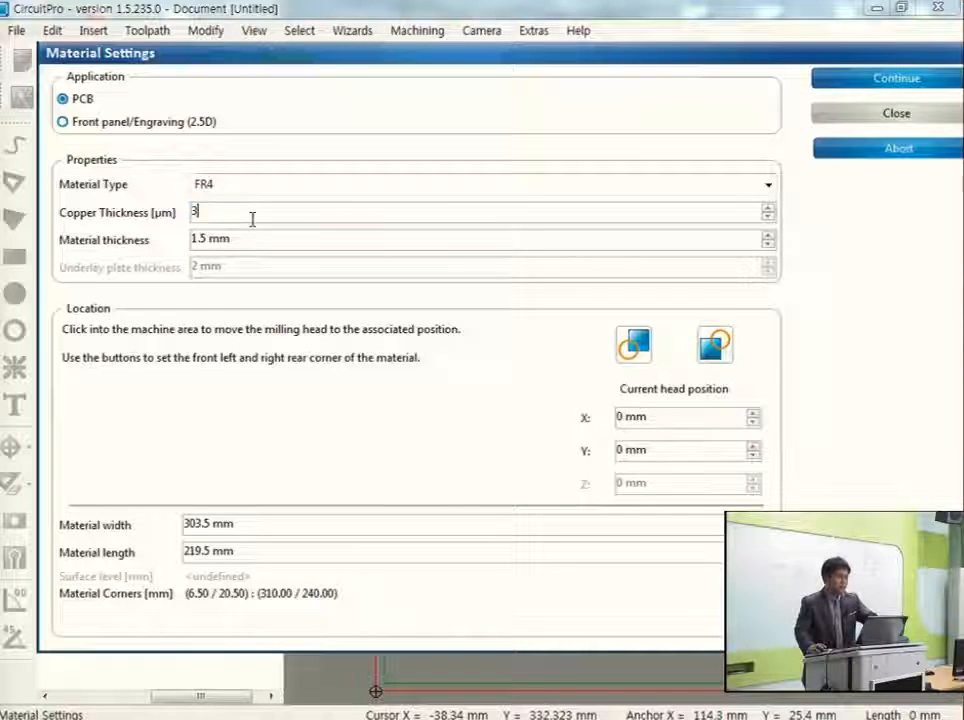
text(8)
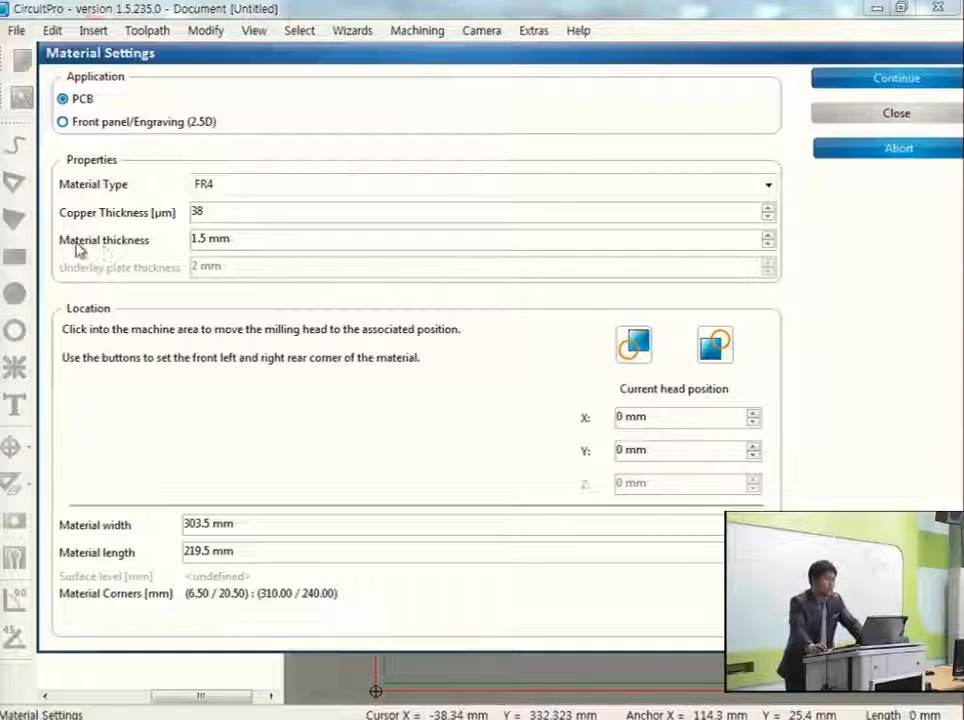
click(206, 238)
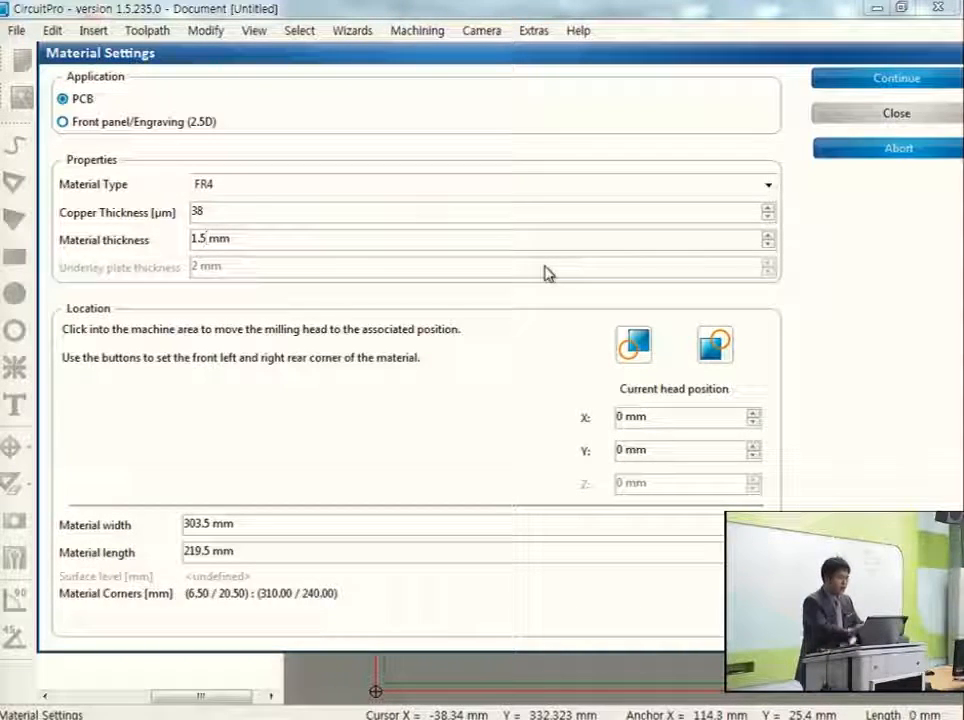
text(5)
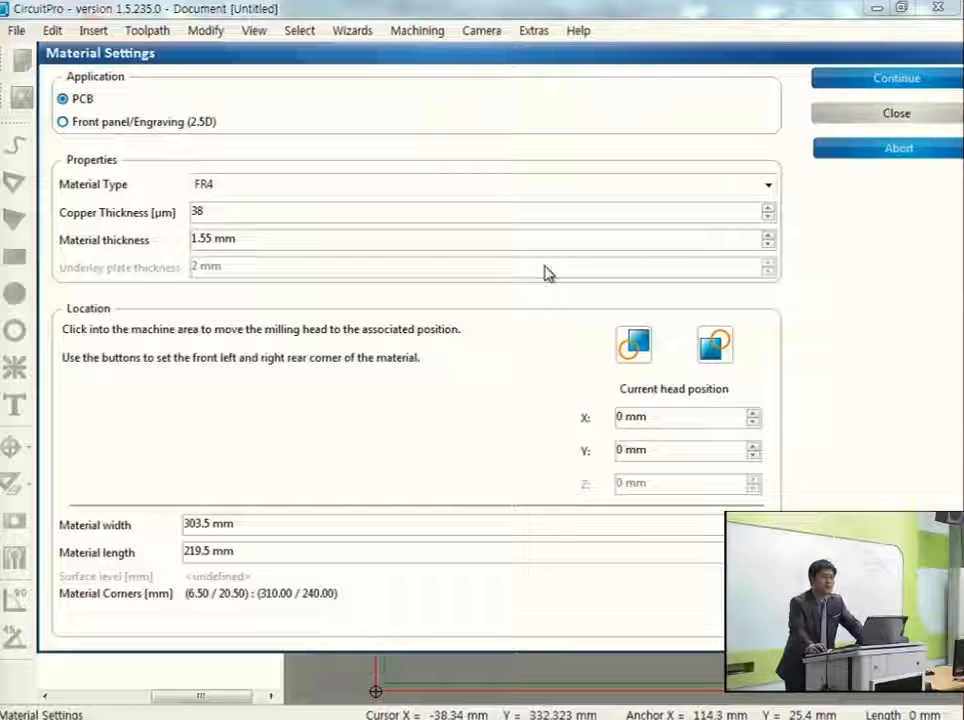
Move the milling head to about X 299.7 mm, Y 237.31 mm, near the right rear corner of the material.
drag(523, 60, 491, 73)
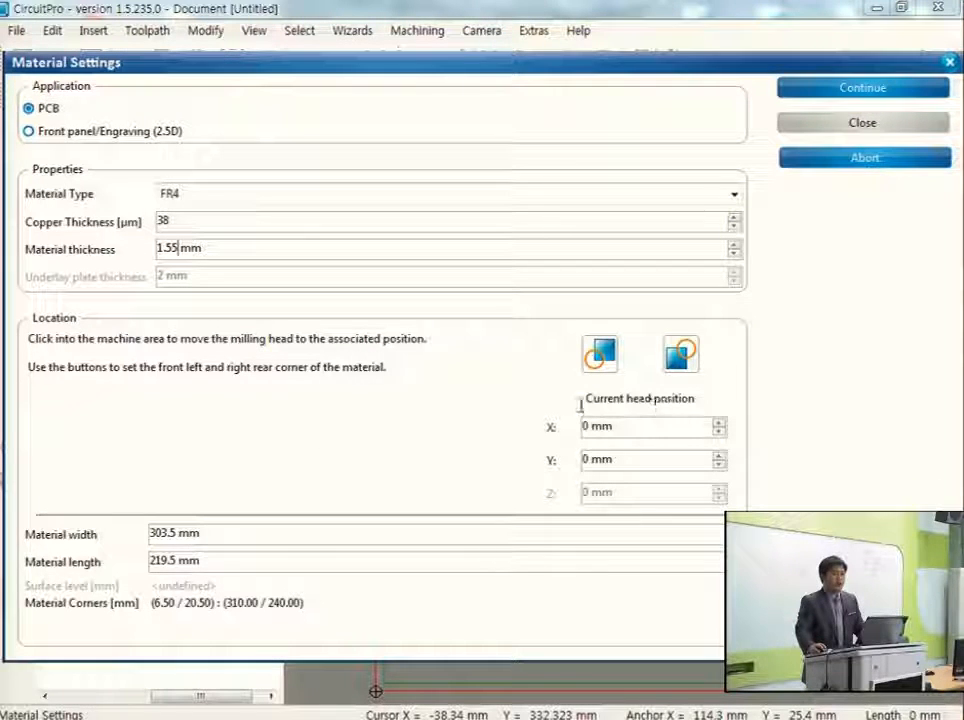
drag(507, 70, 62, 99)
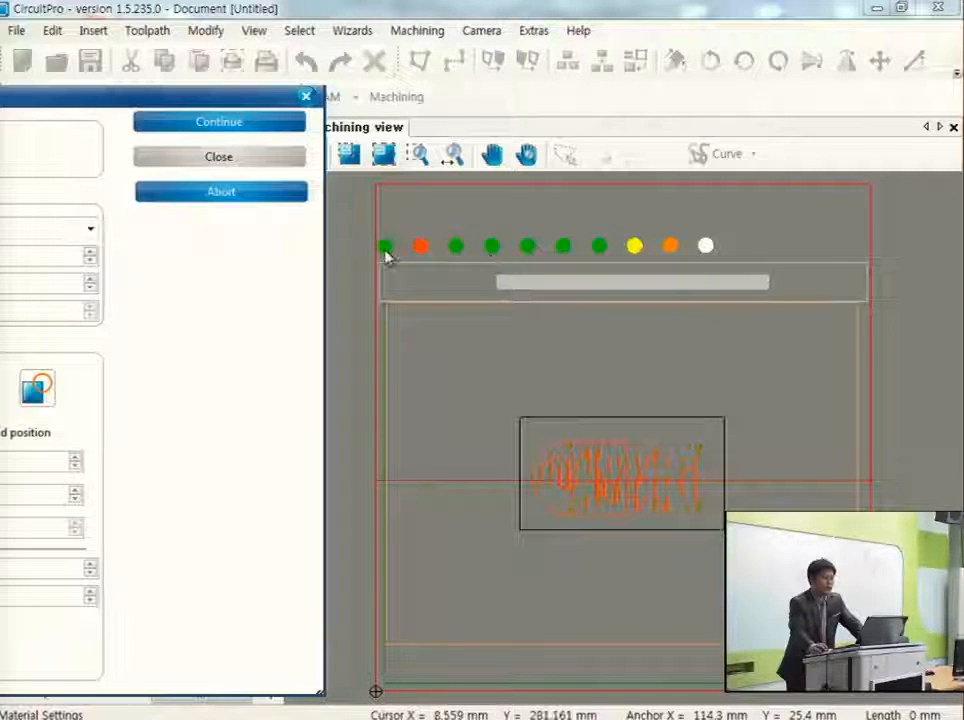
mouse_move(386, 253)
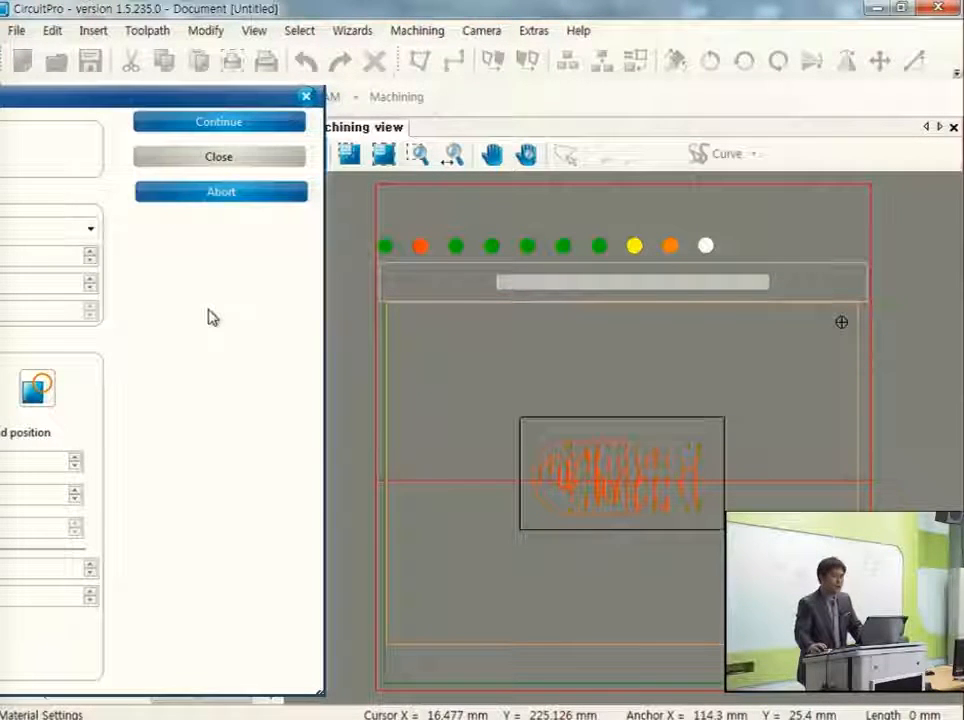
drag(159, 98, 370, 26)
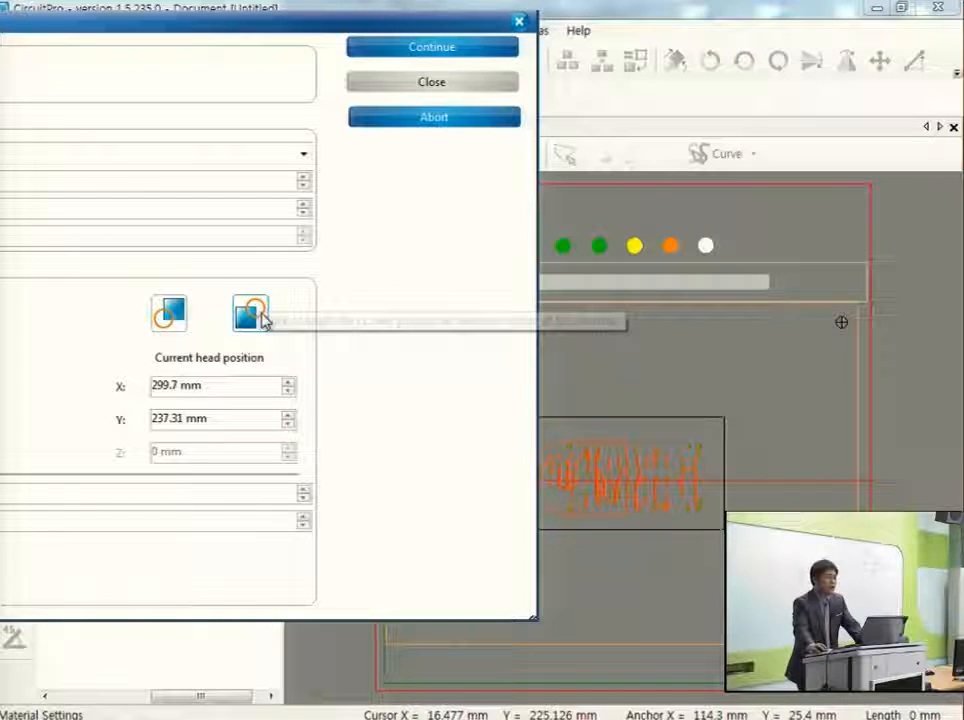
Set the material's right rear corner at the current head position and its front left corner at X 12.82 mm, Y 18.04 mm, and confirm the material settings.
click(253, 315)
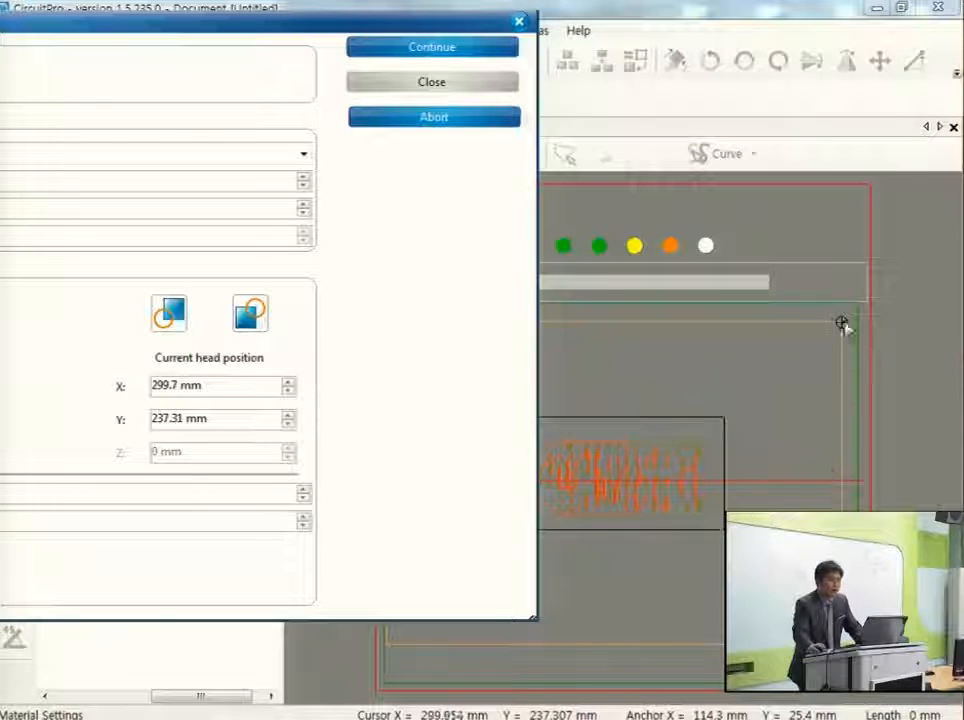
click(398, 669)
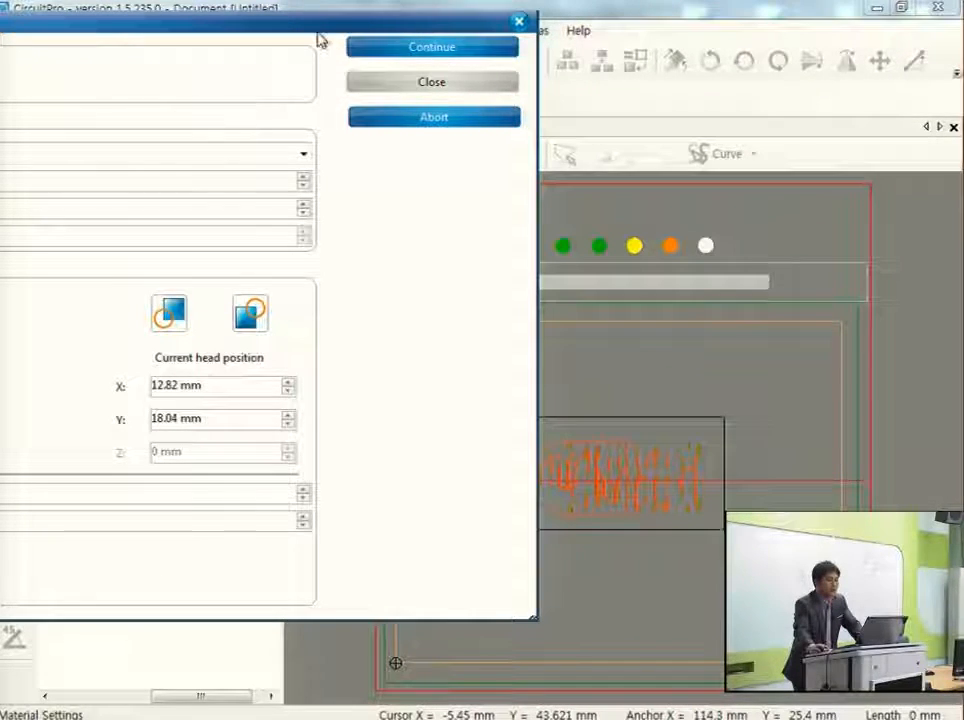
drag(320, 34, 30, 71)
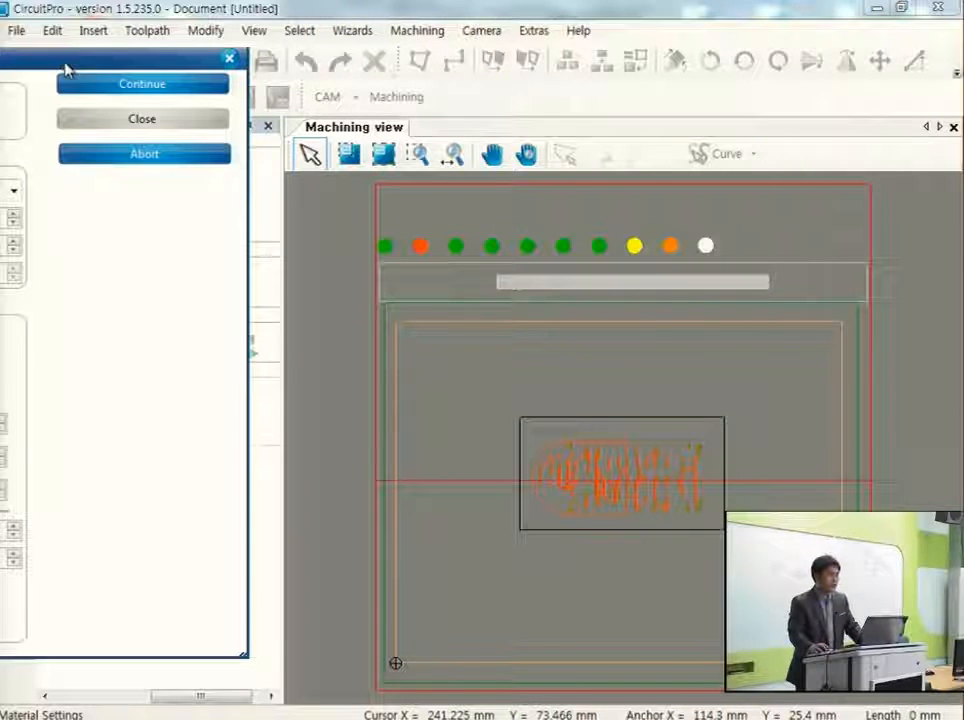
drag(62, 63, 206, 17)
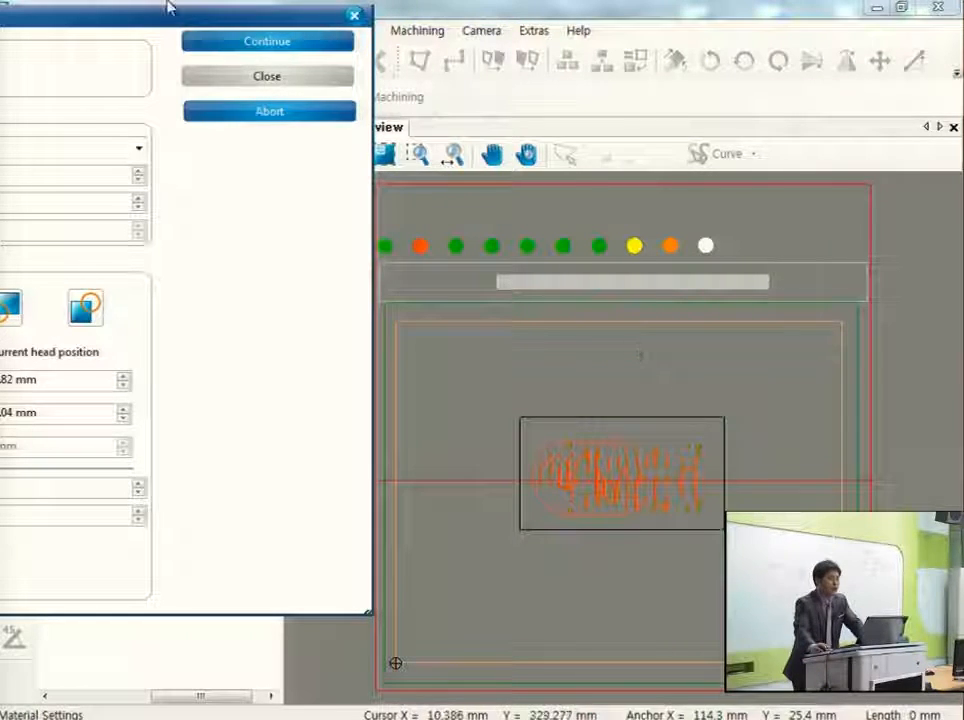
drag(175, 19, 478, 45)
drag(622, 60, 712, 58)
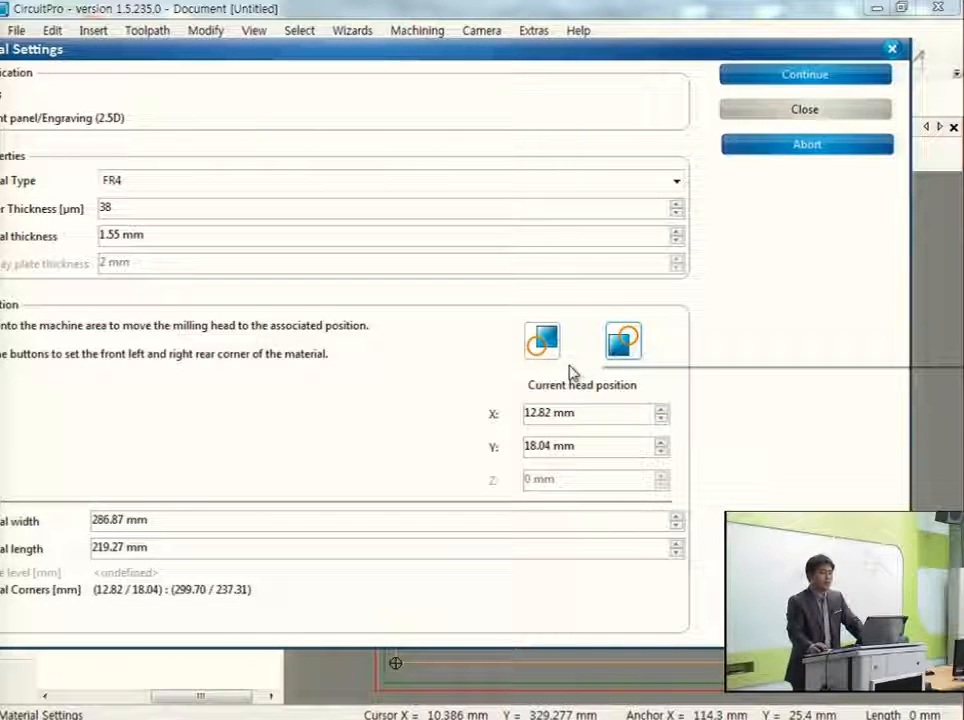
click(783, 88)
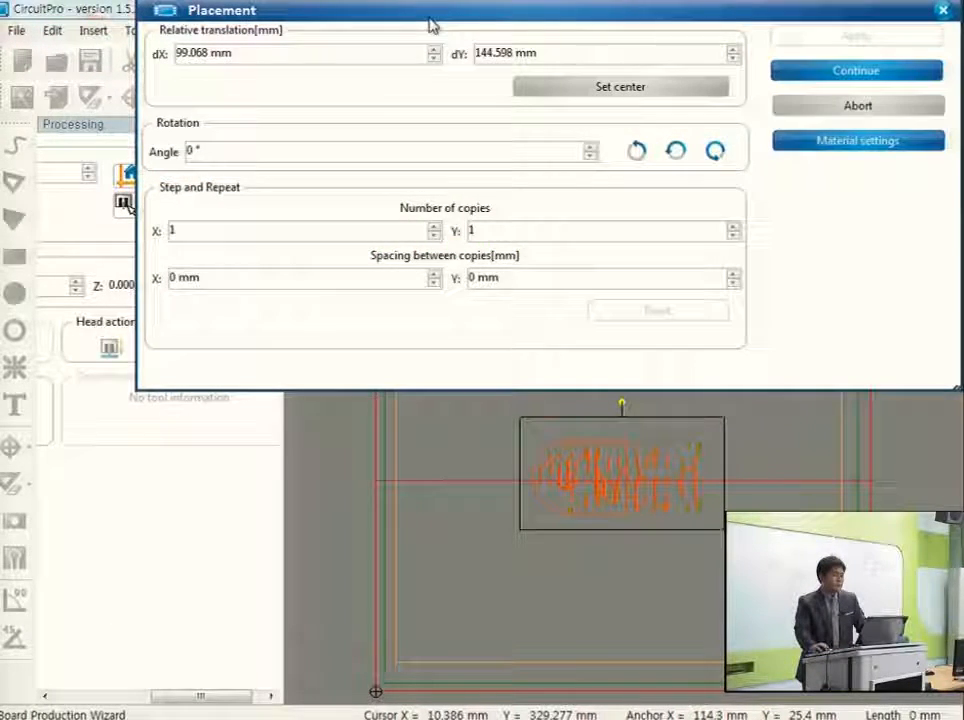
Move the board layout outside the material area, to about dX 344.5 mm, dY -43.6 mm.
drag(430, 25, 284, 16)
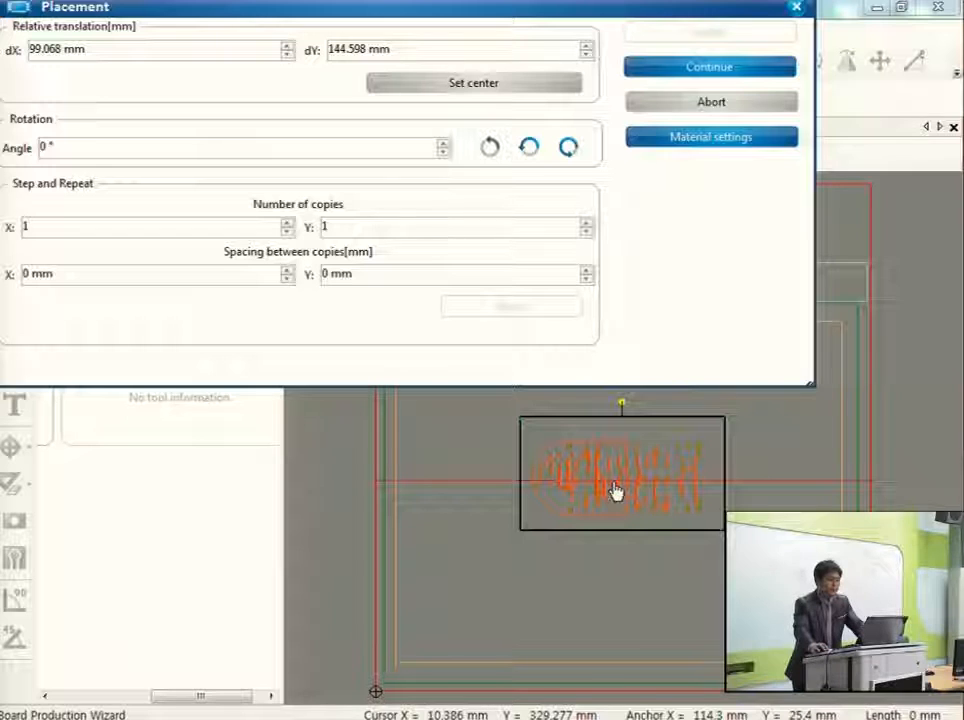
drag(613, 481, 963, 719)
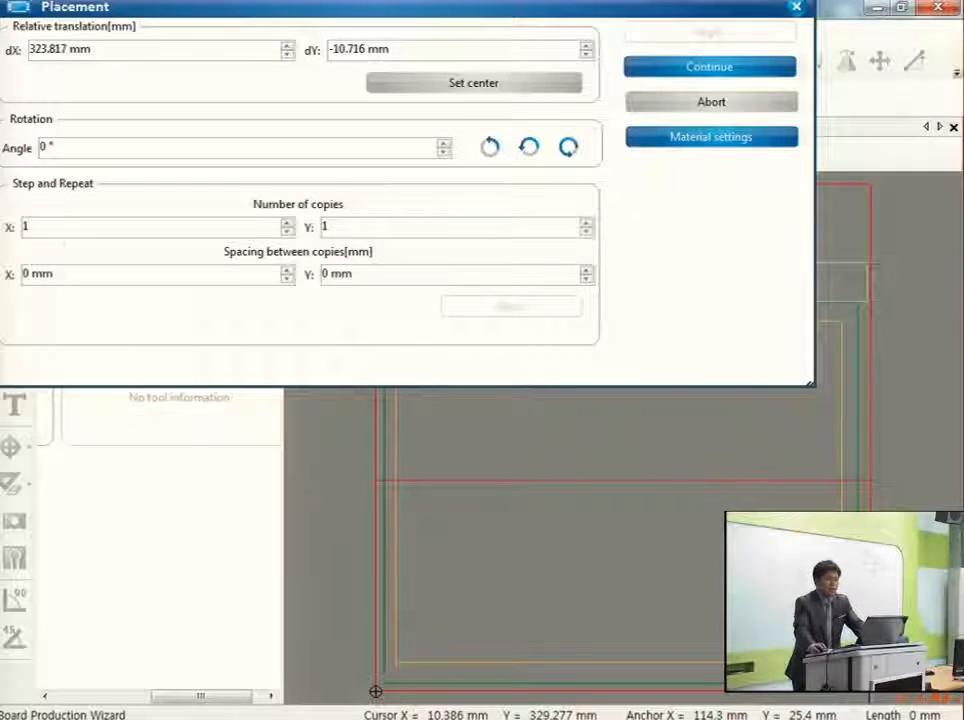
drag(940, 504, 963, 575)
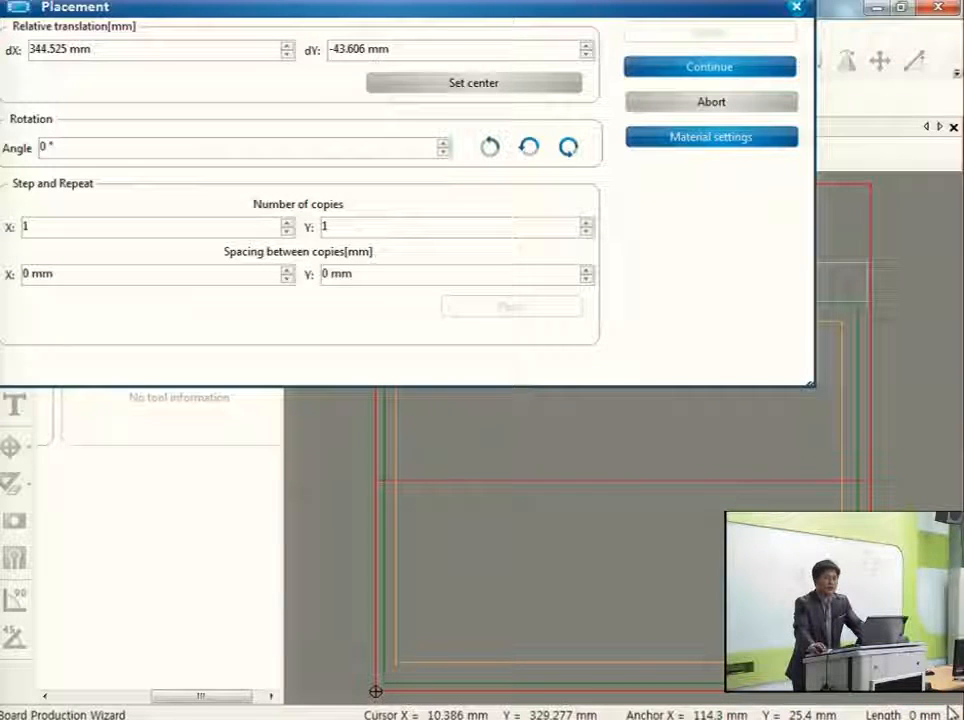
drag(538, 18, 20, 198)
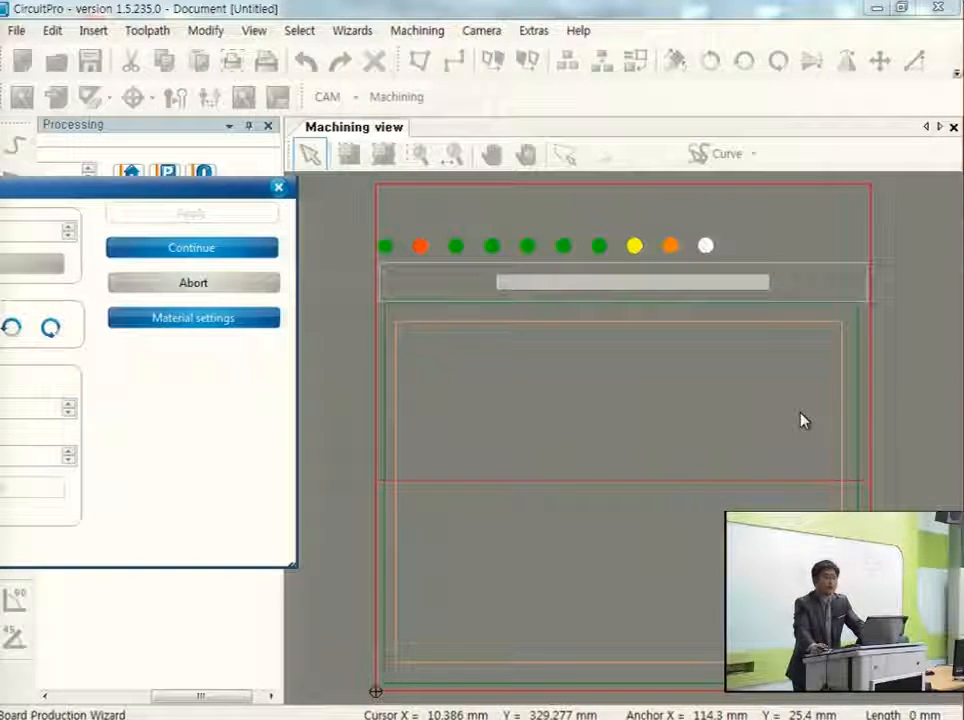
Centre the board layout on the material with Set center.
drag(117, 200, 665, 57)
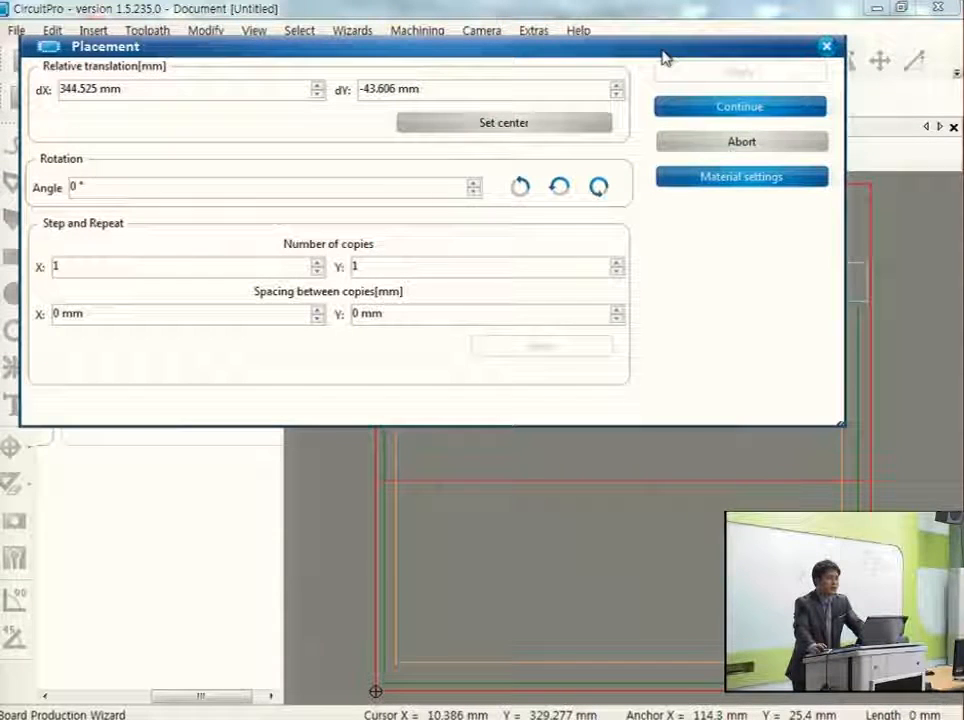
click(538, 126)
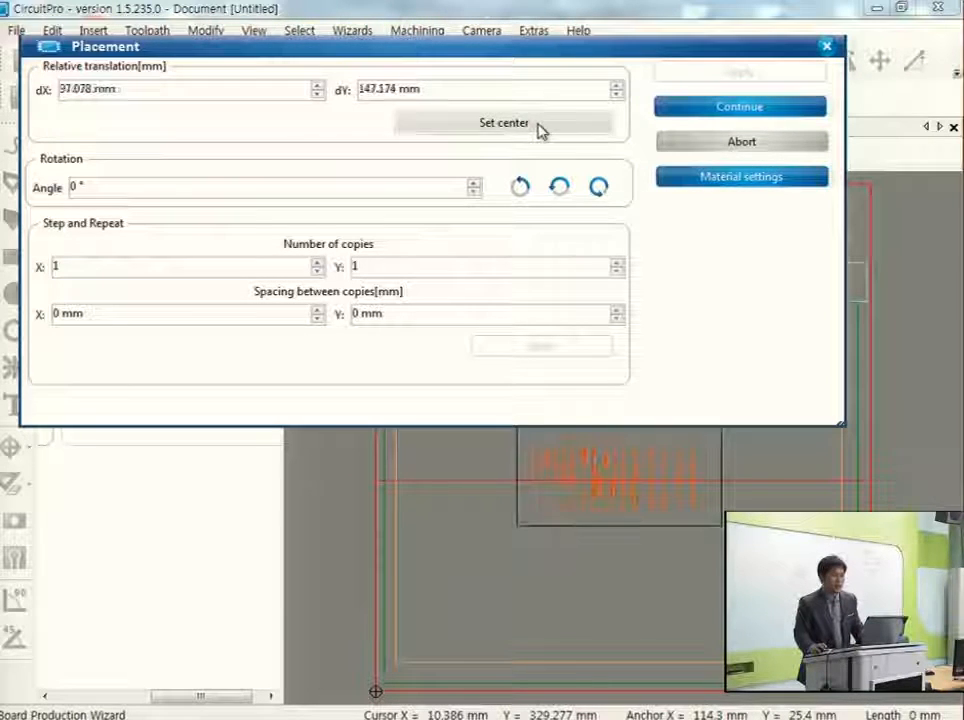
drag(564, 44, 146, 34)
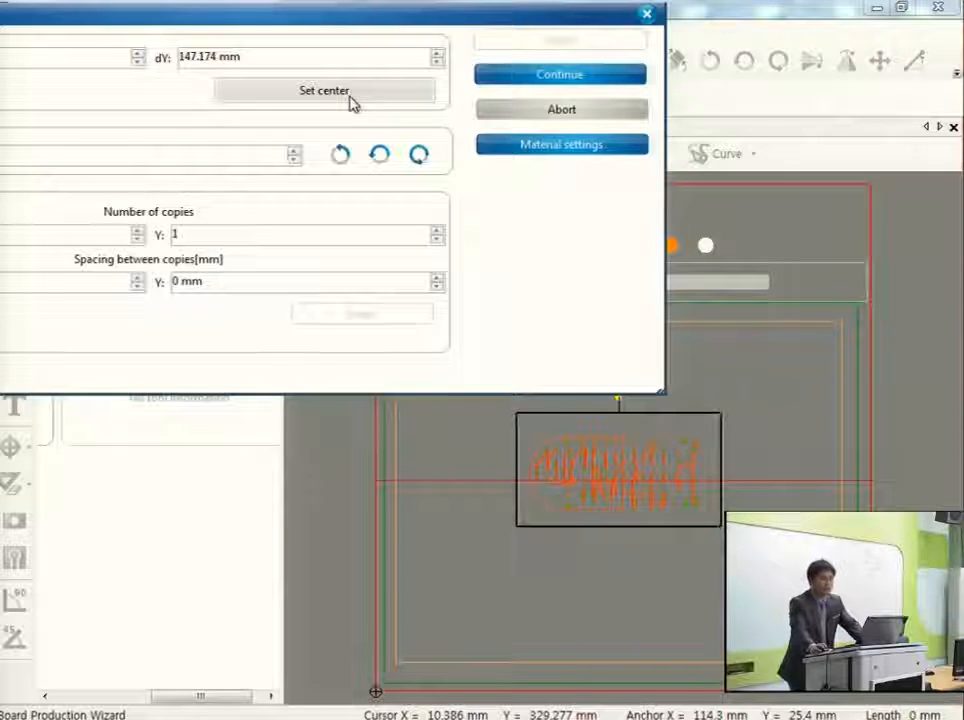
click(351, 101)
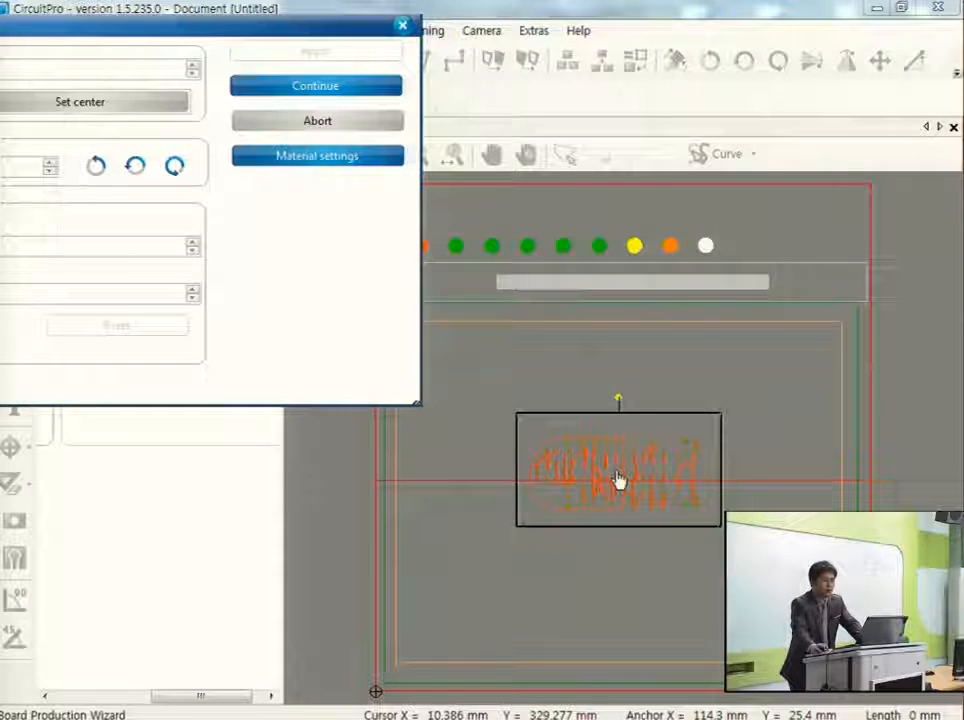
Move the board layout near the material's front left corner, at about dX 34.3 mm, dY 73.5 mm.
drag(618, 480, 718, 584)
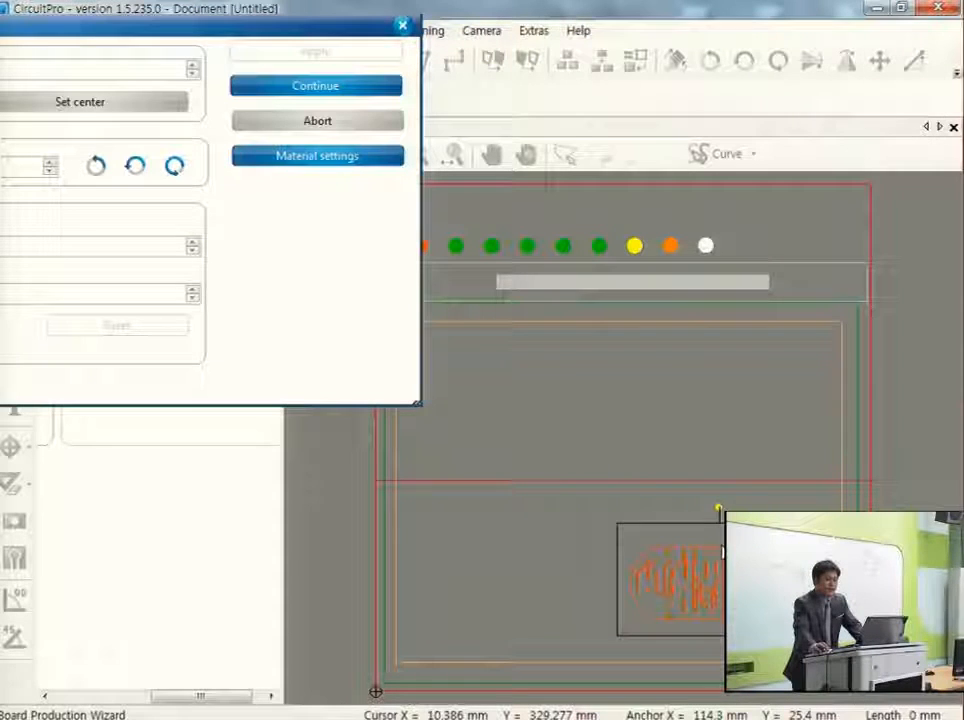
drag(722, 575, 536, 588)
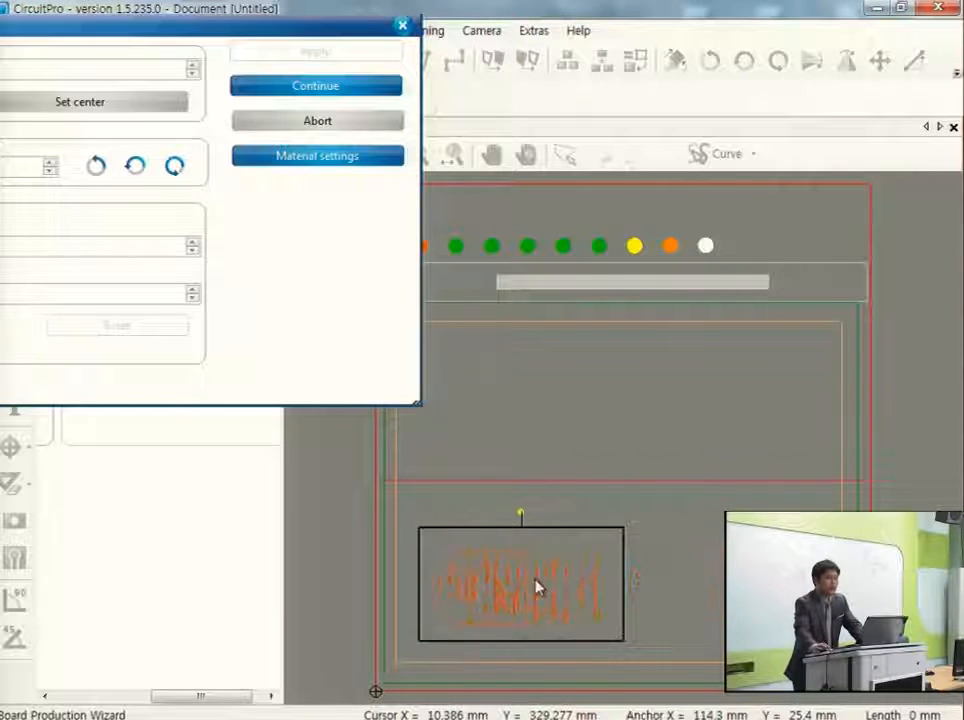
drag(280, 32, 663, 12)
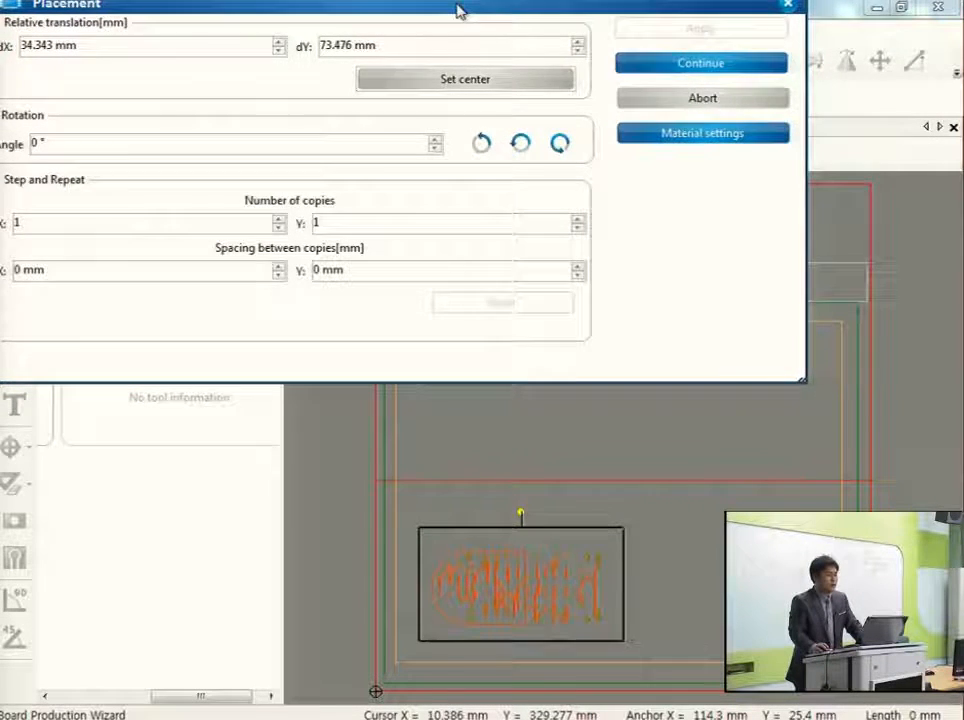
drag(458, 10, 547, 24)
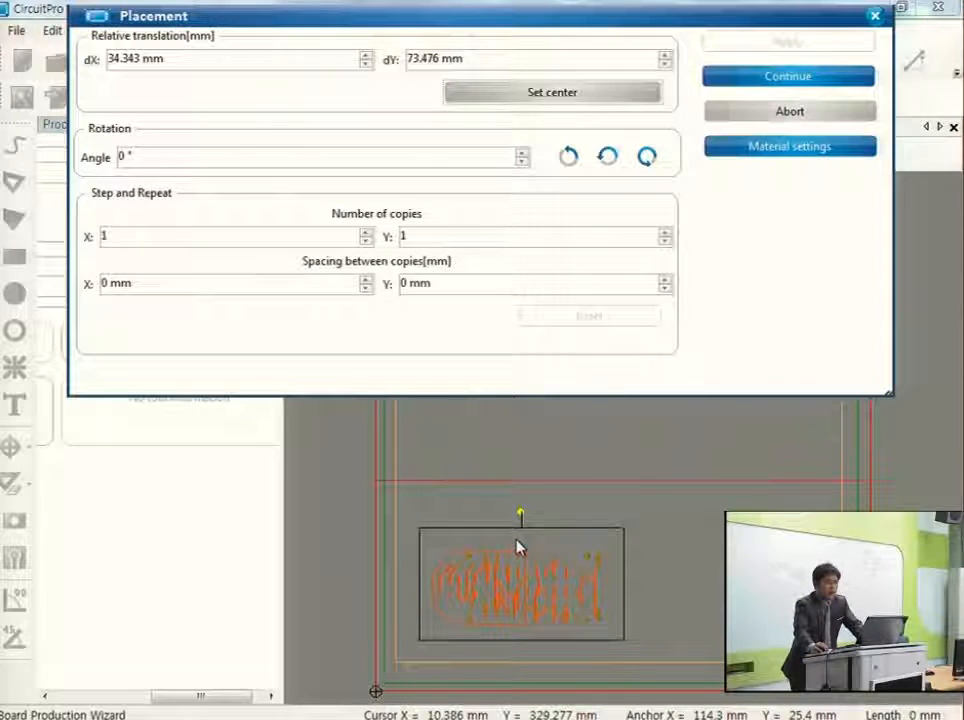
Set the number of copies along X to 2 with 5 mm spacing between them and apply it.
click(123, 238)
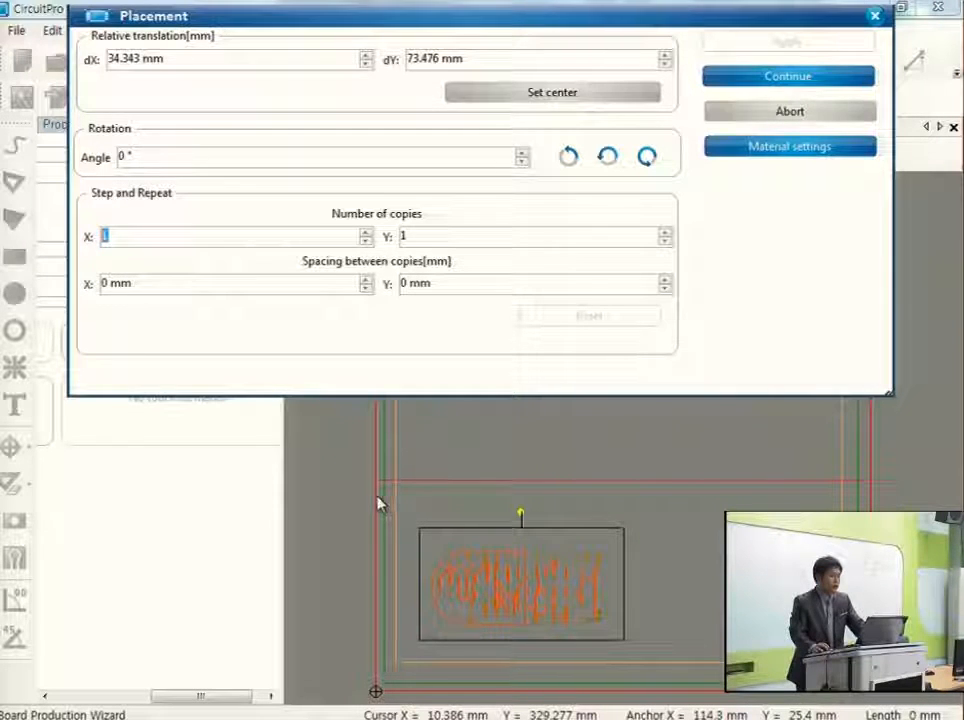
text(2)
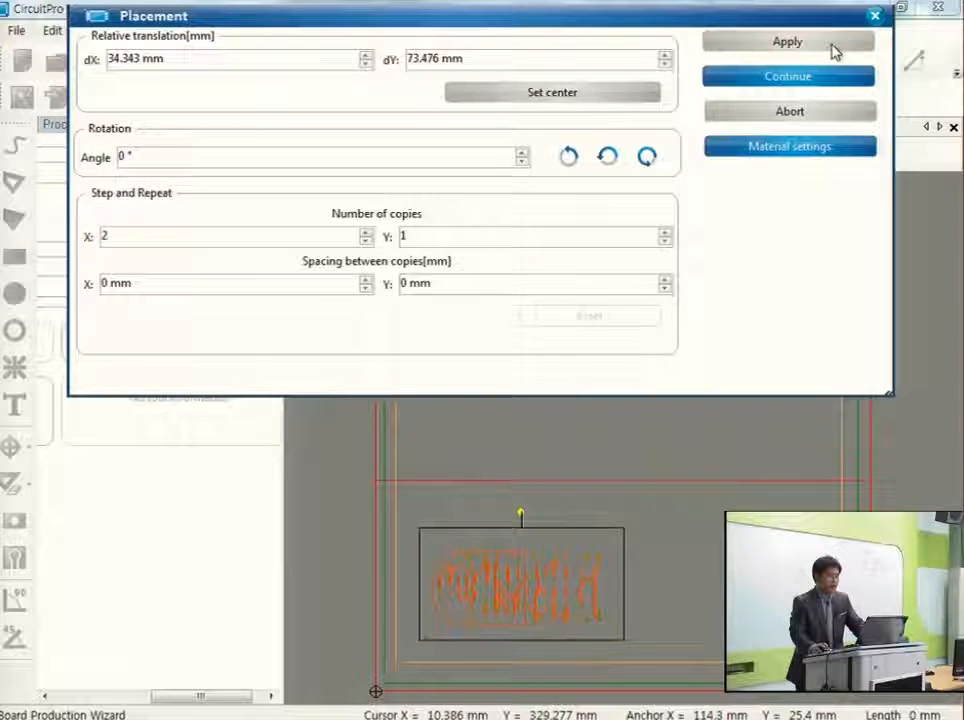
click(835, 46)
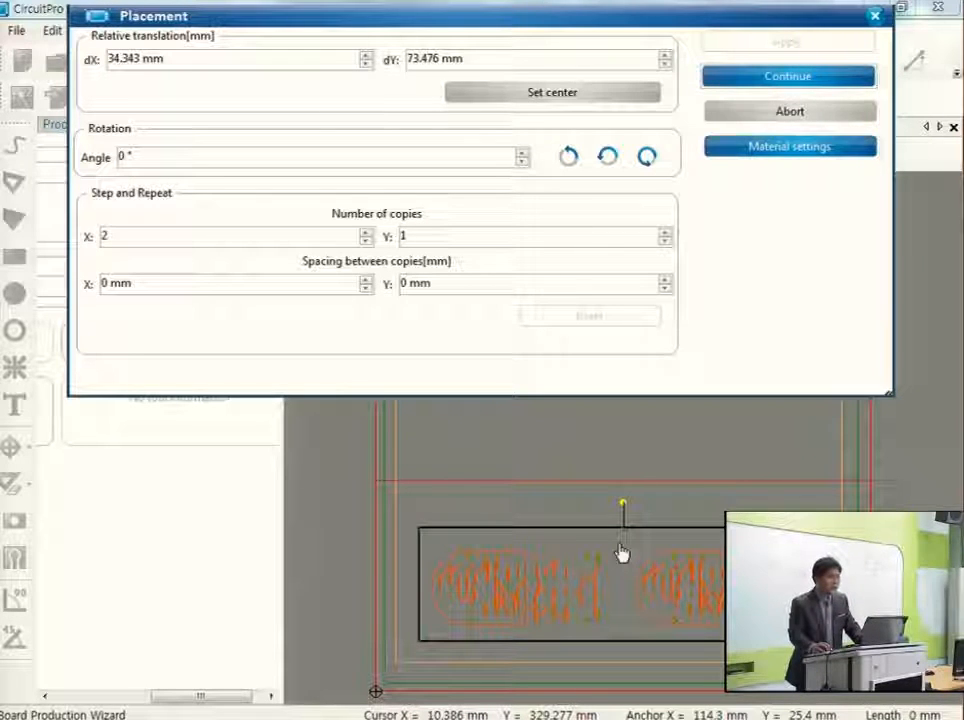
double_click(105, 283)
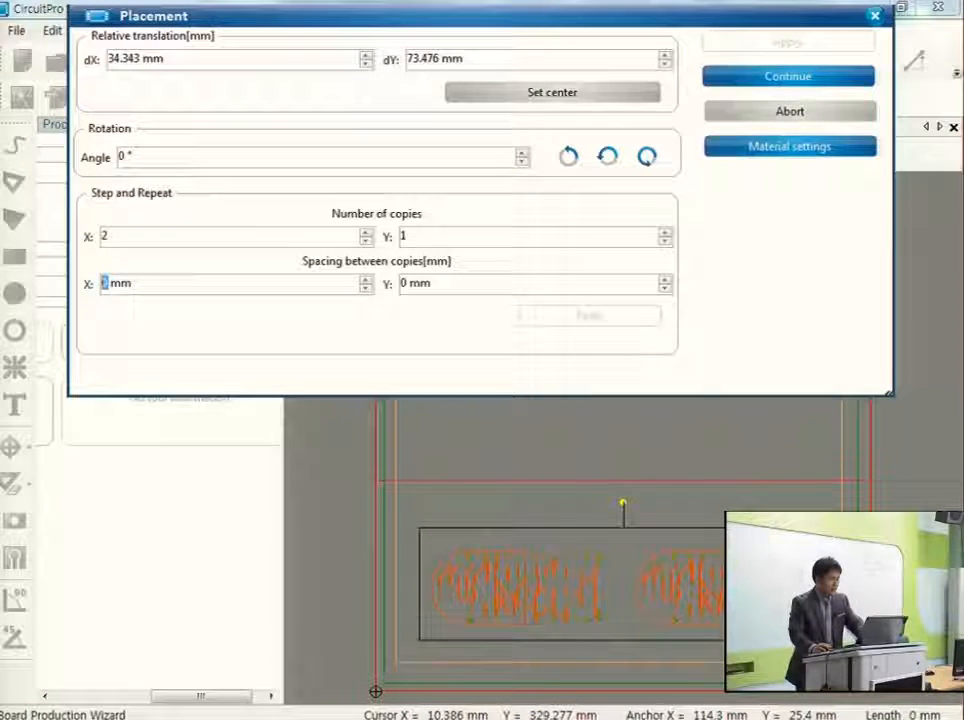
text(5)
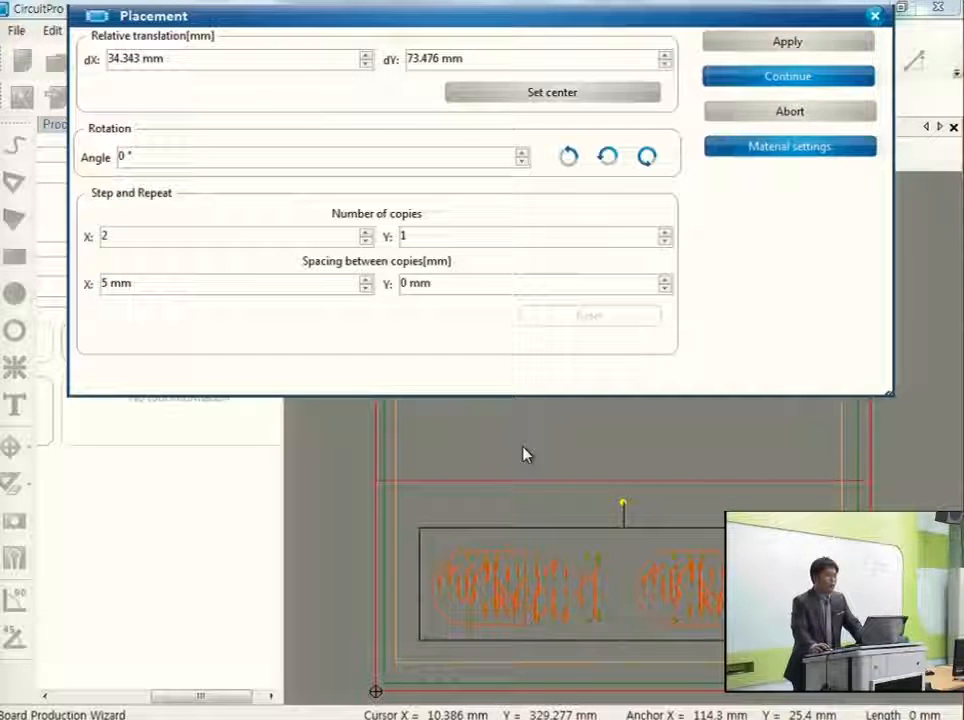
click(833, 50)
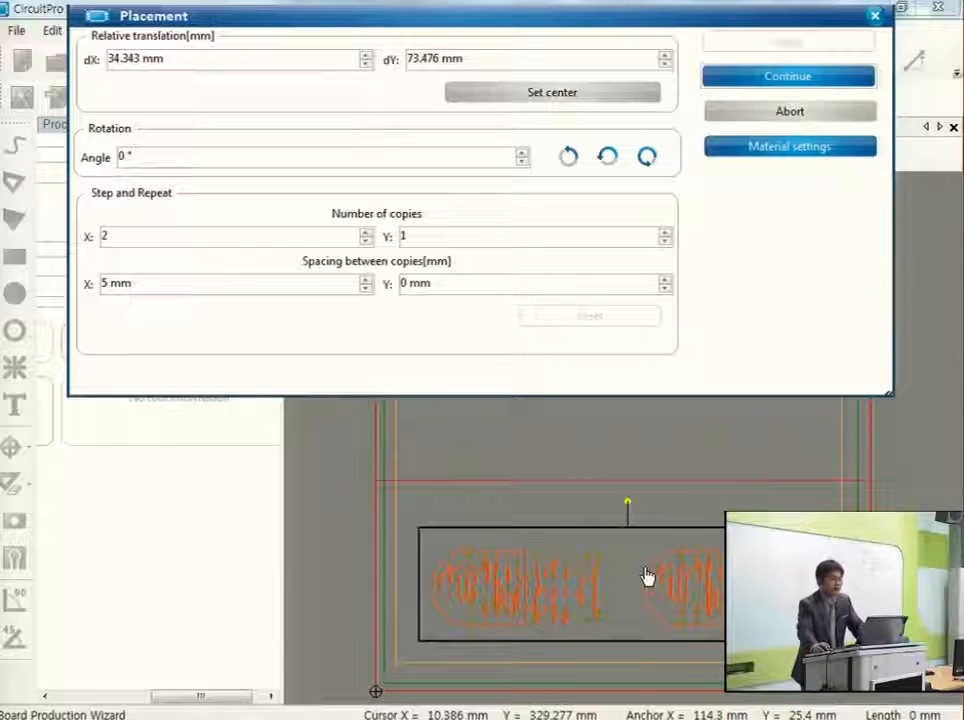
Set the number of copies along Y to 2 with 5 mm spacing and apply it to the layout.
double_click(476, 236)
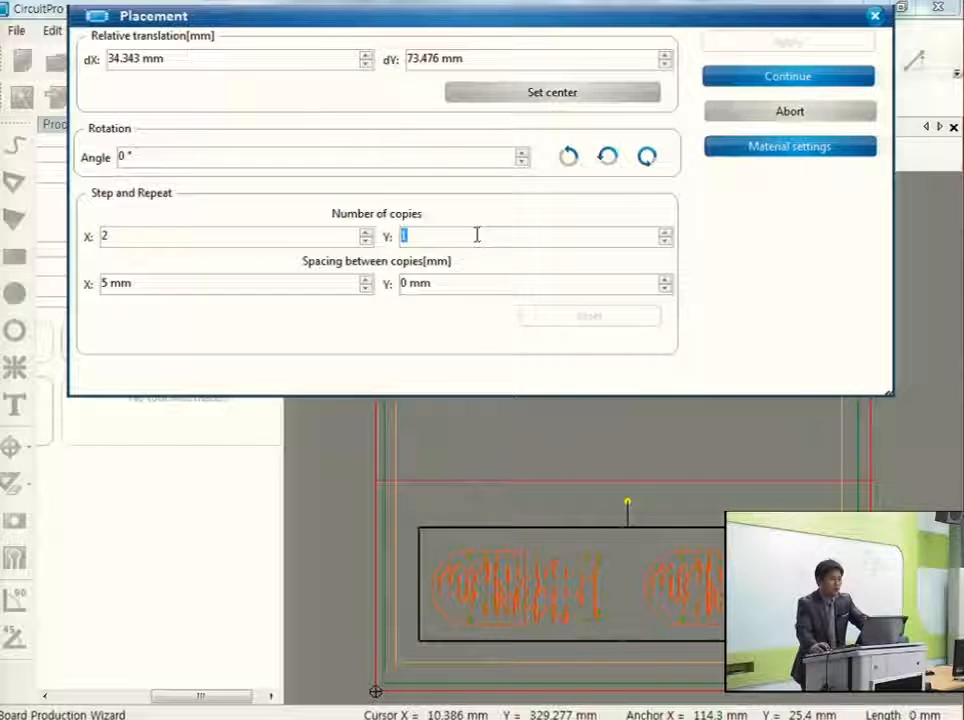
text(2)
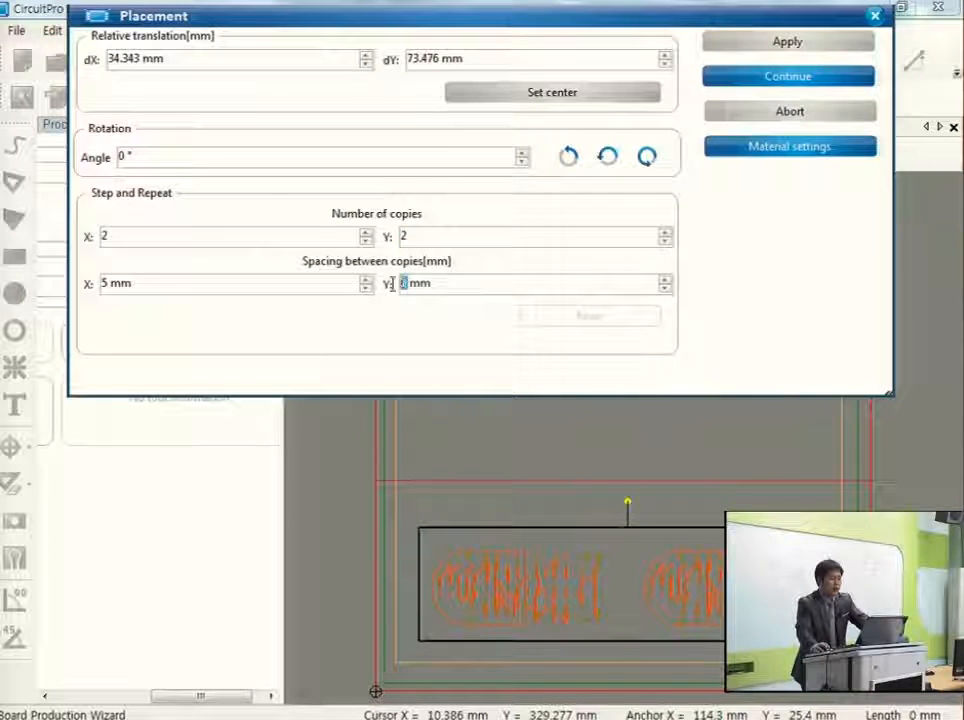
double_click(476, 283)
text(25)
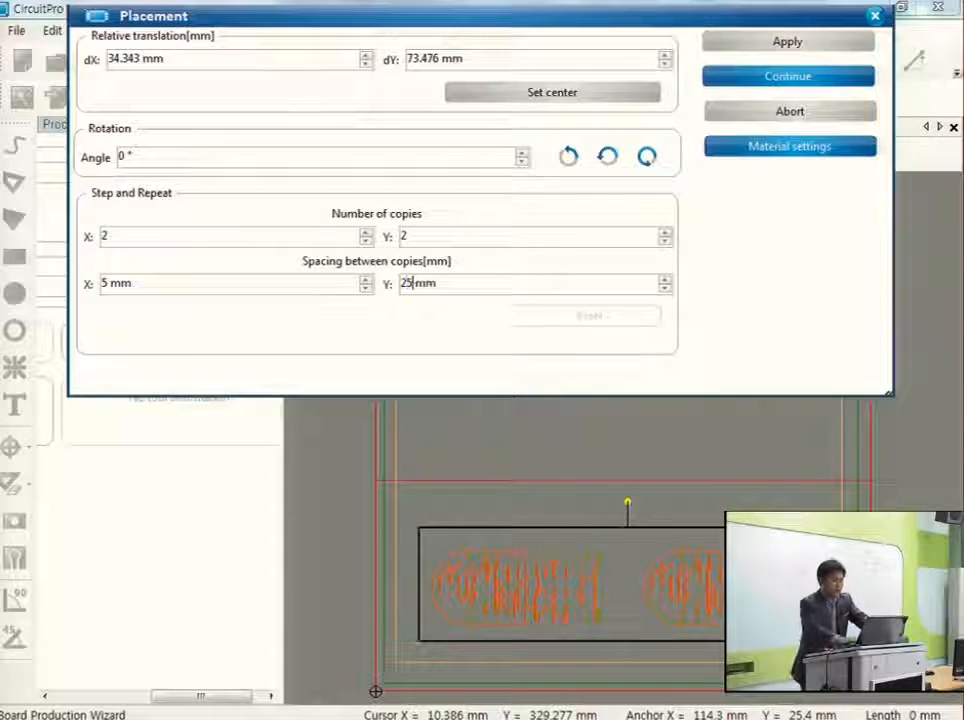
key(BackSpace)
key(BackSpace)
text(5)
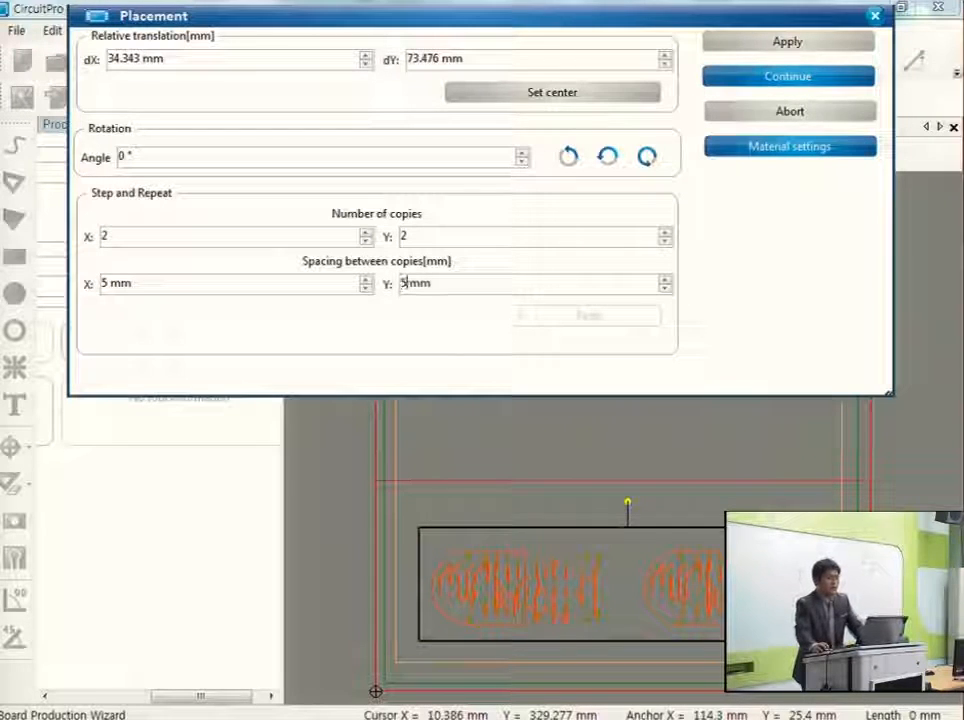
click(764, 52)
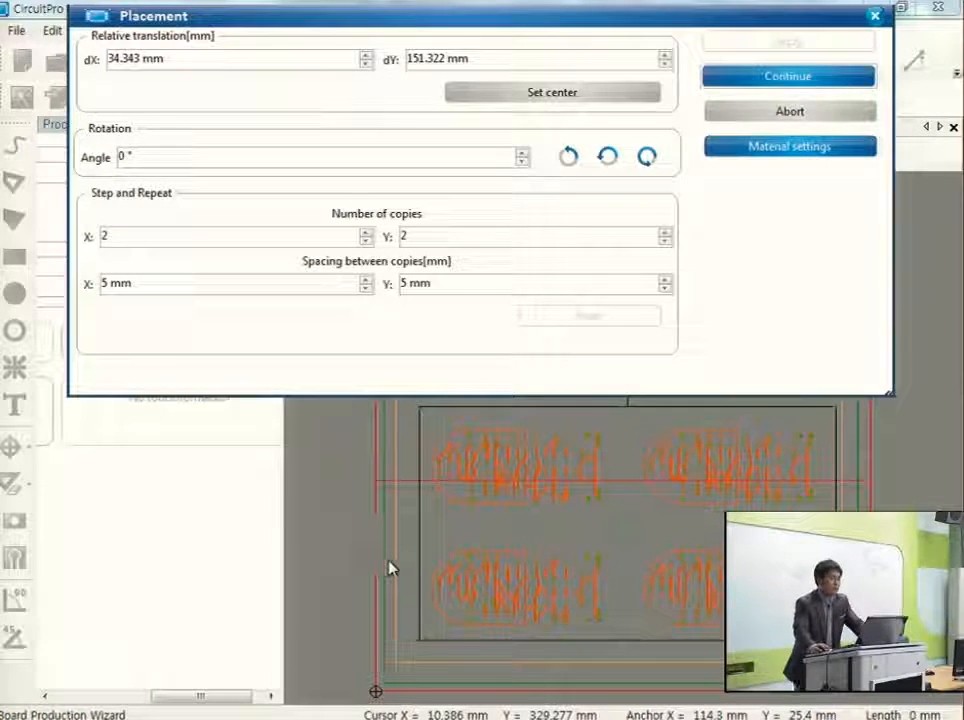
Return the number of copies to 1 in both X and Y and apply it.
click(125, 236)
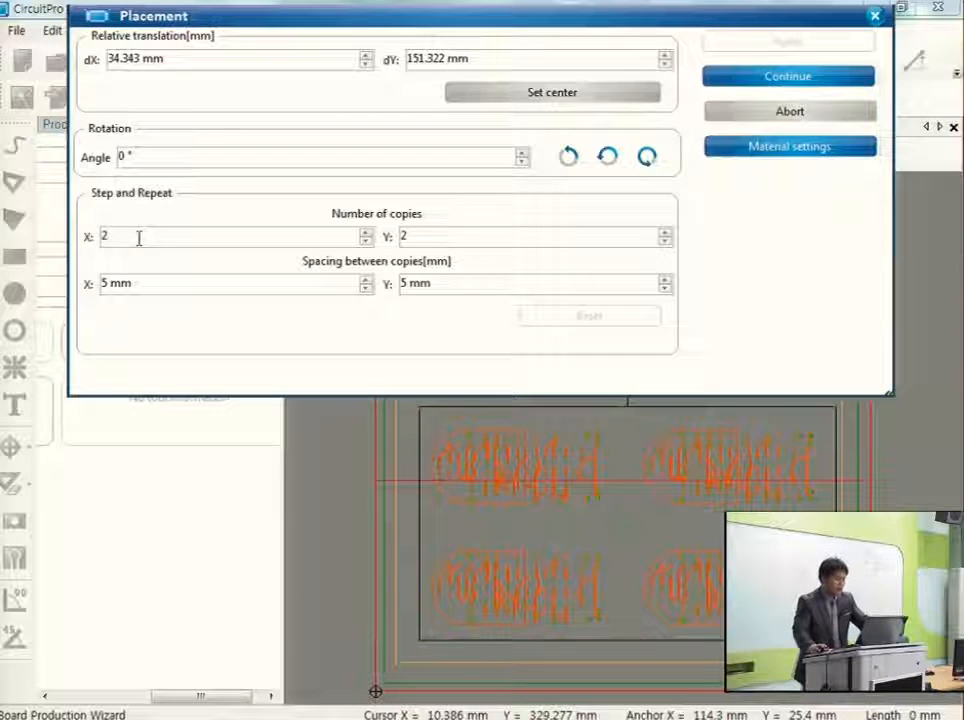
key(BackSpace)
text(1)
key(Tab)
text(1)
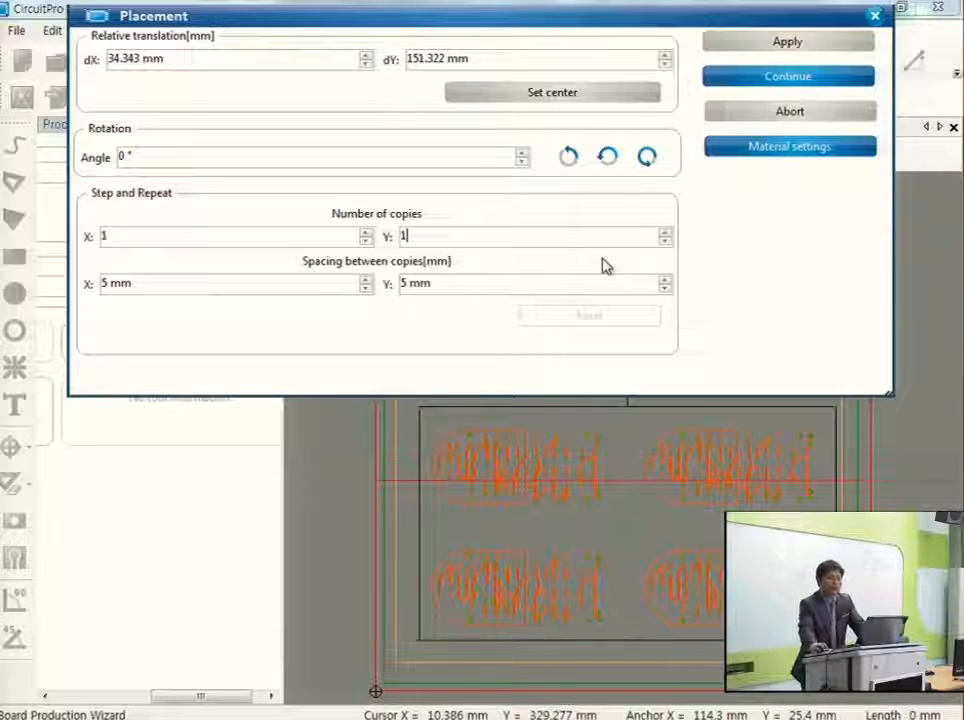
click(783, 48)
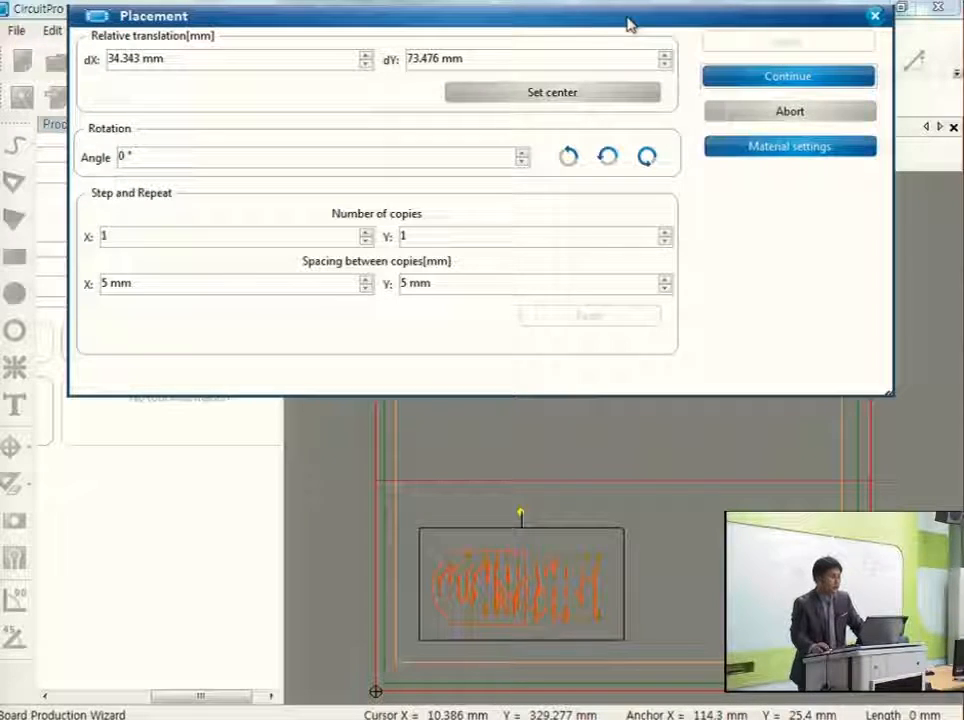
Confirm the placement and continue board production without saving the document changes.
drag(581, 30, 118, 47)
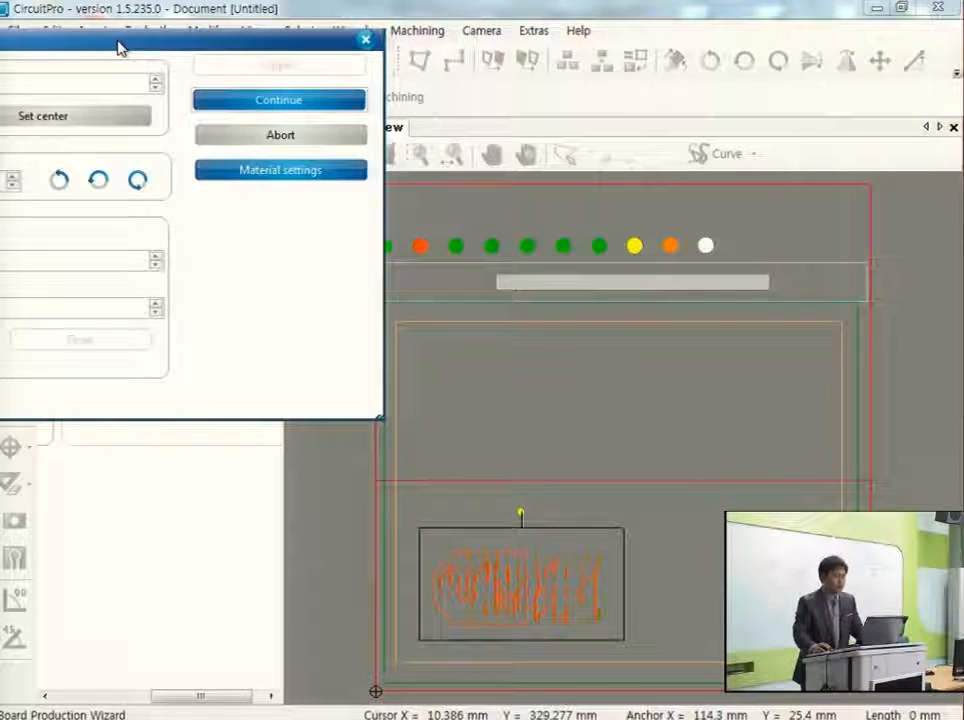
click(329, 113)
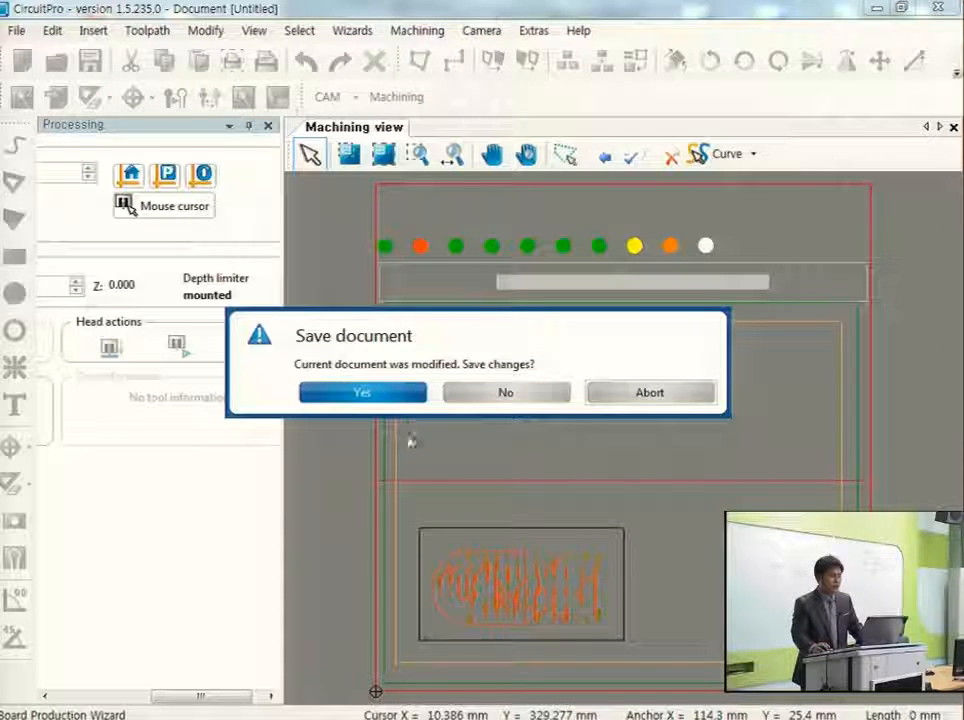
click(553, 401)
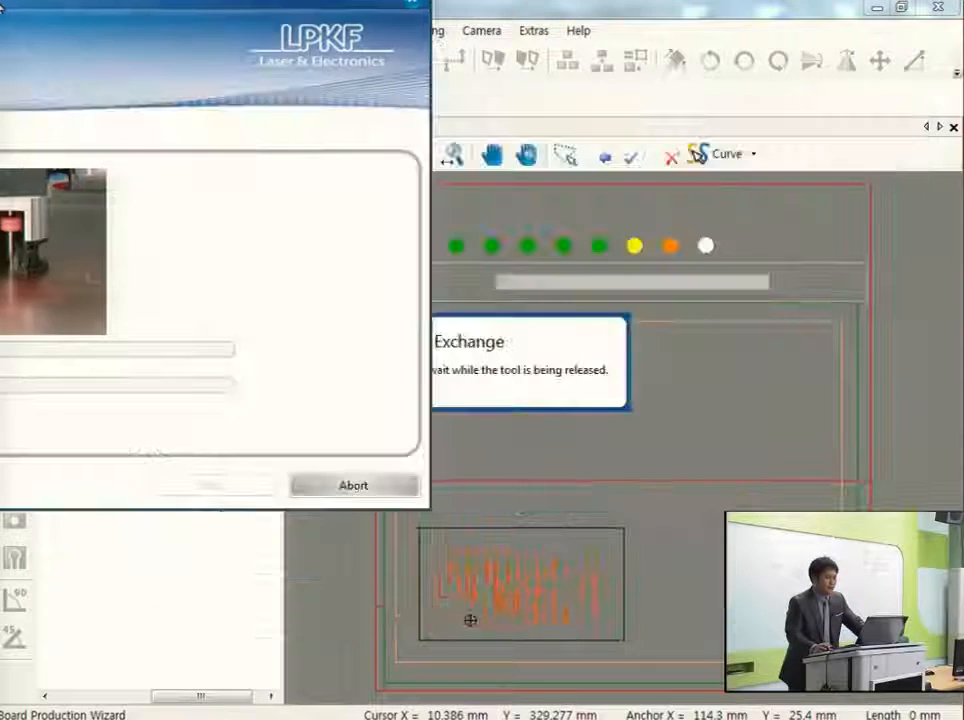
Move the Board Production Wizard aside and switch to the file explorer window with the 가공기 동영상 folder.
drag(490, 120, 2, 30)
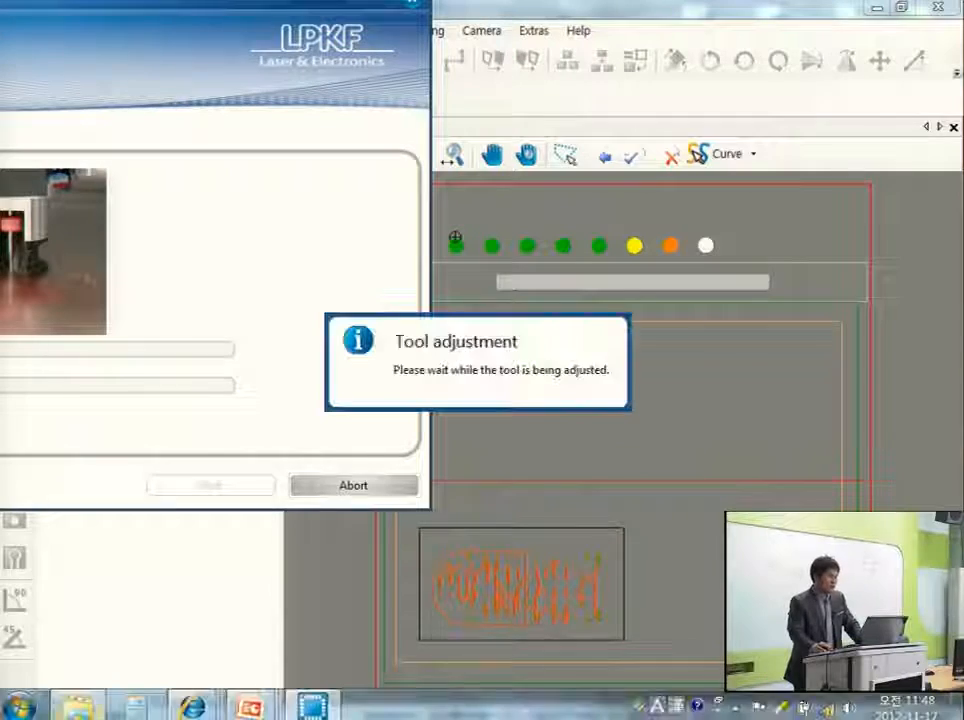
click(80, 706)
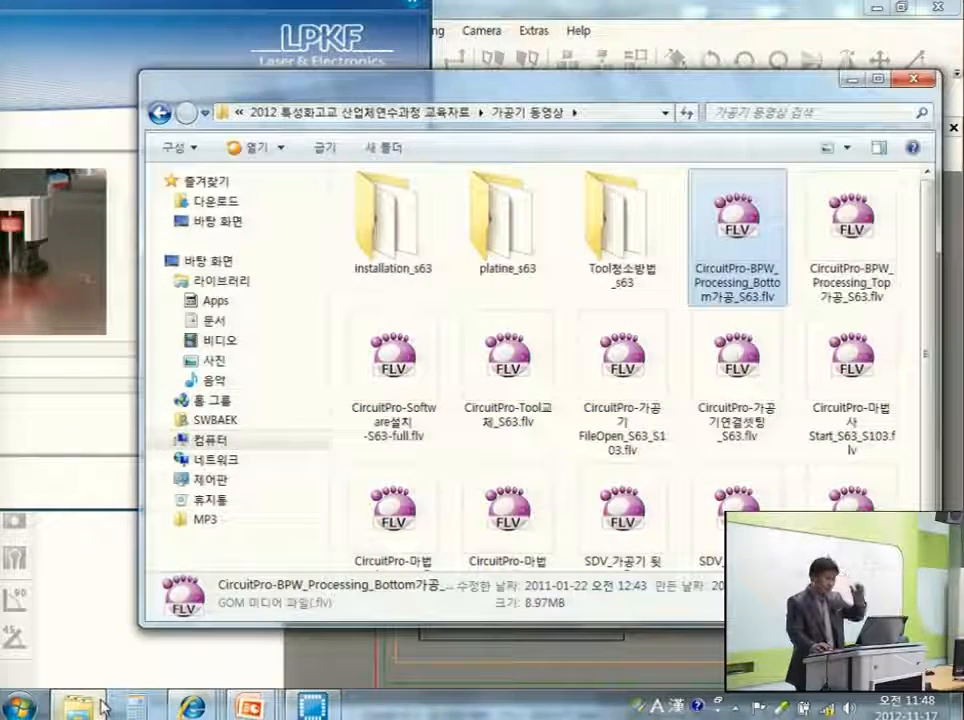